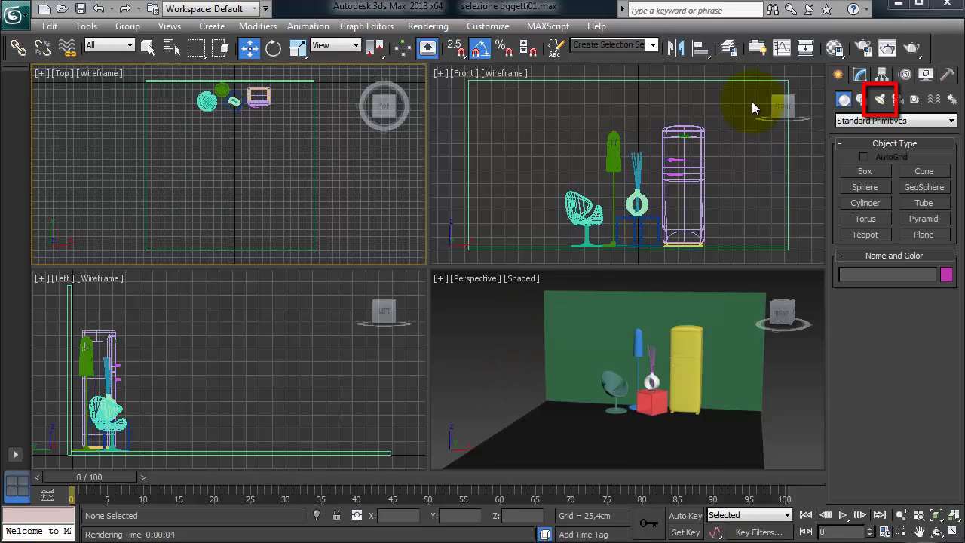
# Step: Create a plane VRayLight in the Top view at the room's centre, half-length about 128.5 cm and half-width about 53.3 cm
pyautogui.click(883, 101)
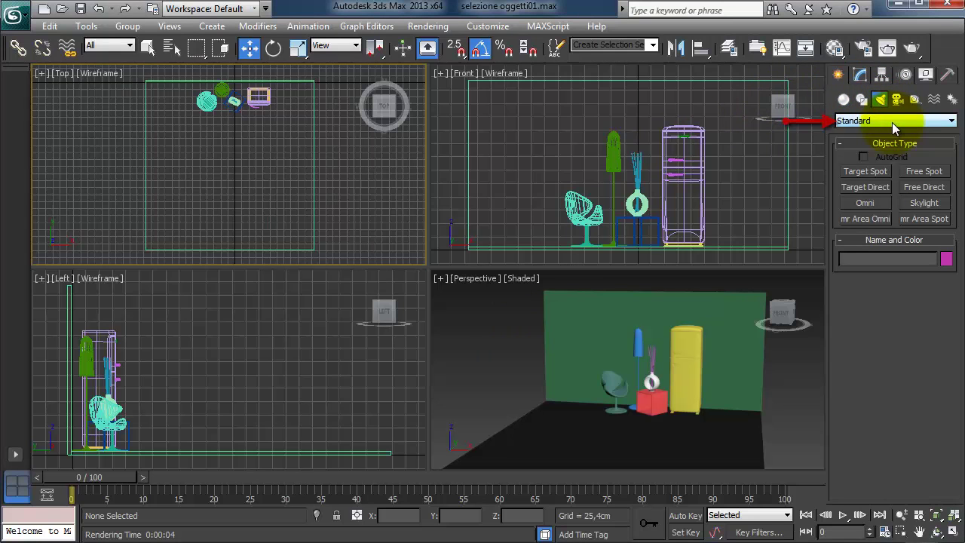
pyautogui.click(892, 122)
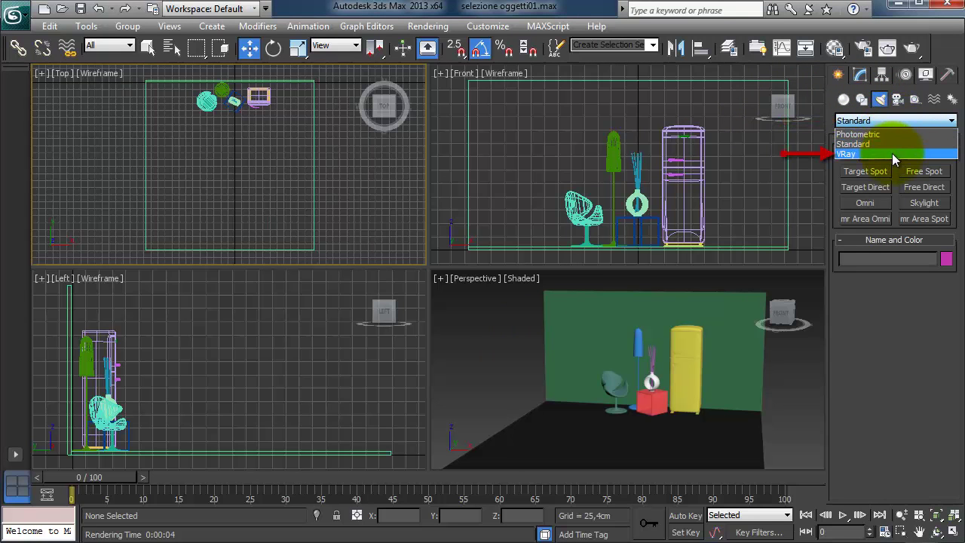
pyautogui.click(892, 153)
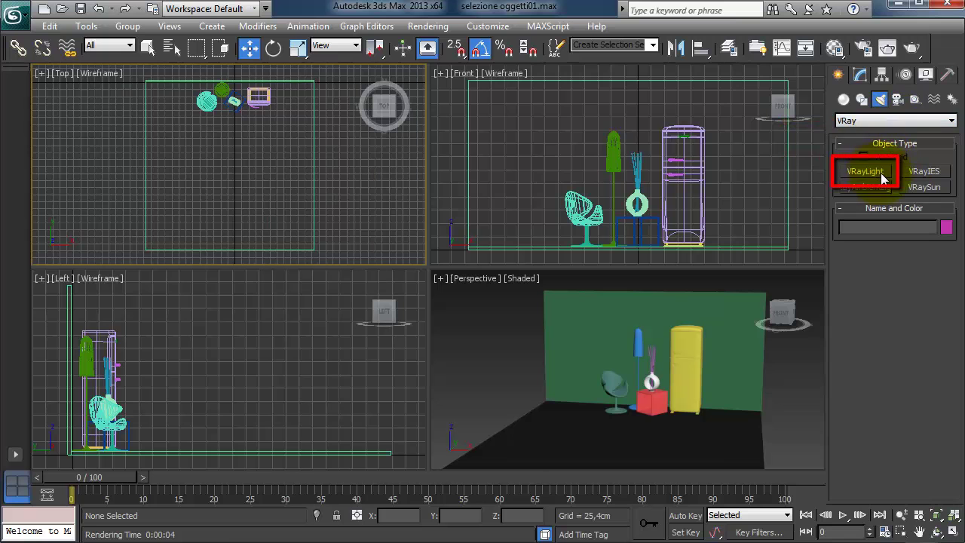
pyautogui.click(867, 172)
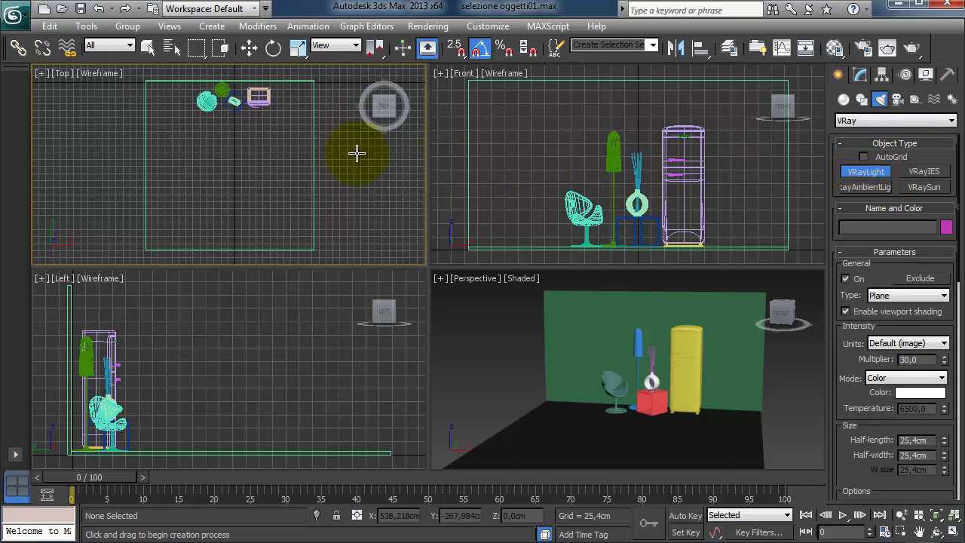
pyautogui.click(199, 158)
pyautogui.moveTo(200, 157); pyautogui.dragTo(270, 188)
pyautogui.rightClick(292, 205)
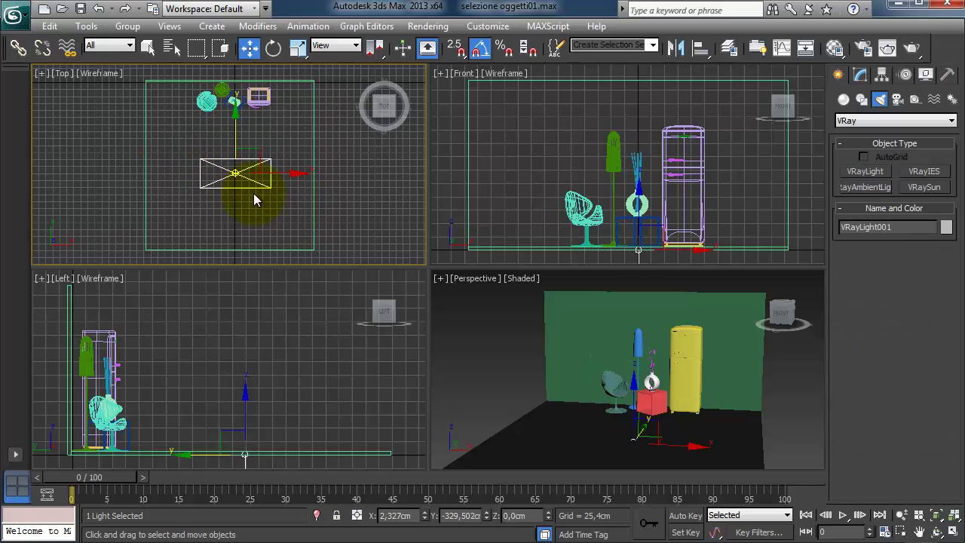
# Step: Raise the plane light above the furniture to a height of about 282 cm
pyautogui.press('z')
pyautogui.click(623, 255)
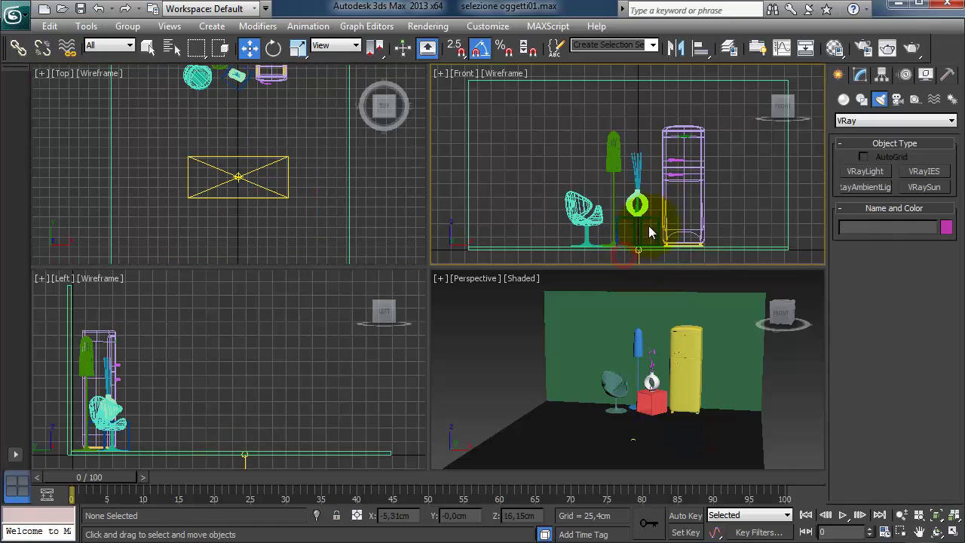
pyautogui.press('z')
pyautogui.click(243, 175)
pyautogui.click(616, 202)
pyautogui.moveTo(616, 204); pyautogui.dragTo(615, 64)
# Step: Rotate the plane light in the Perspective view so it tilts down and faces the furniture group by the back wall
pyautogui.rightClick(721, 415)
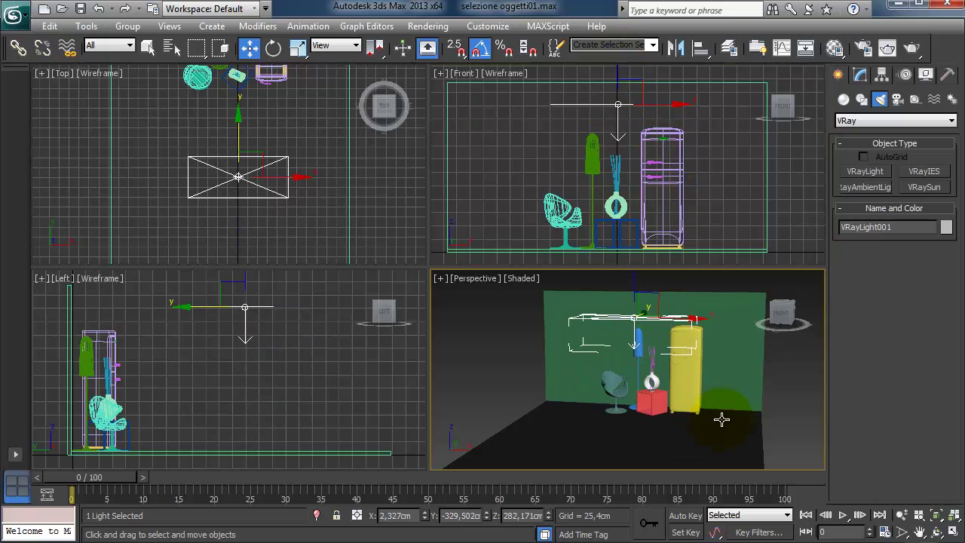
pyautogui.hotkey('alt', 'w')
pyautogui.keyDown('alt'); pyautogui.moveTo(618, 334); pyautogui.dragTo(509, 325, button='middle'); pyautogui.keyUp('alt')
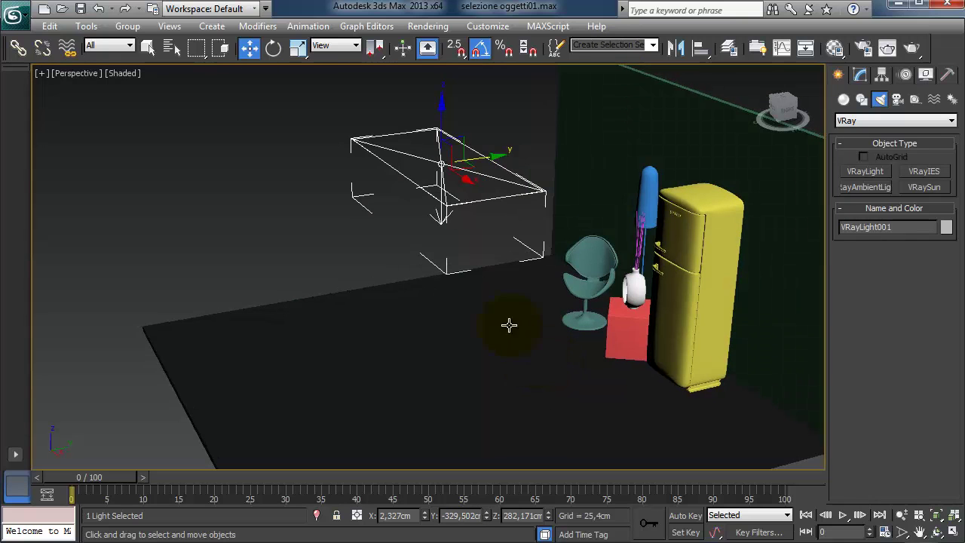
pyautogui.click(273, 49)
pyautogui.moveTo(400, 143); pyautogui.dragTo(382, 177)
pyautogui.moveTo(400, 263)
pyautogui.keyDown('alt'); pyautogui.mouseDown(button='middle')
pyautogui.moveTo(481, 269)
pyautogui.moveTo(638, 249)
pyautogui.moveTo(428, 280)
pyautogui.moveTo(463, 289)
pyautogui.moveTo(390, 263)
pyautogui.moveTo(396, 278)
pyautogui.mouseUp(button='middle'); pyautogui.keyUp('alt')
pyautogui.moveTo(380, 205); pyautogui.dragTo(358, 279)
pyautogui.keyDown('alt'); pyautogui.moveTo(358, 279); pyautogui.dragTo(585, 285, button='middle'); pyautogui.keyUp('alt')
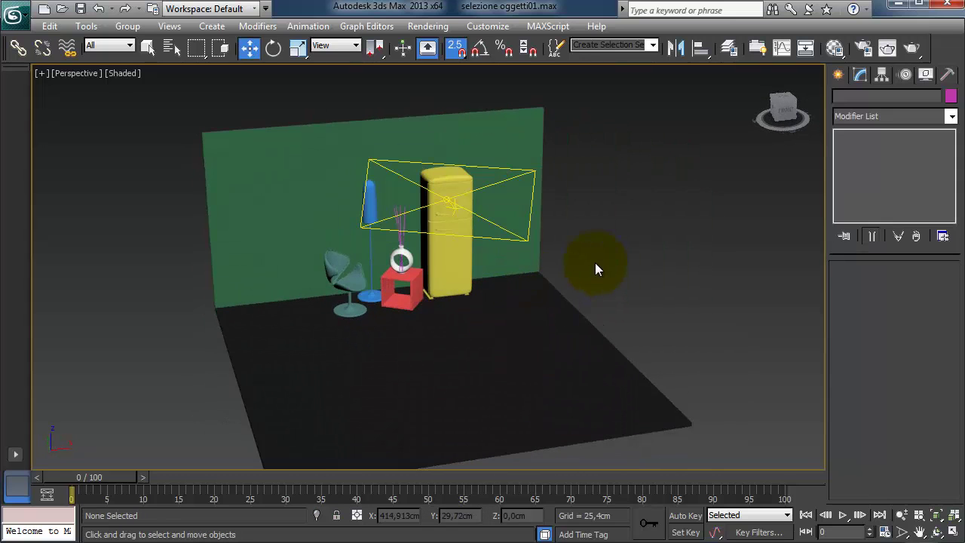
# Step: Unhide all hidden objects to bring back the side wall with the doorway
pyautogui.keyDown('alt'); pyautogui.moveTo(582, 284); pyautogui.dragTo(640, 270, button='middle'); pyautogui.keyUp('alt')
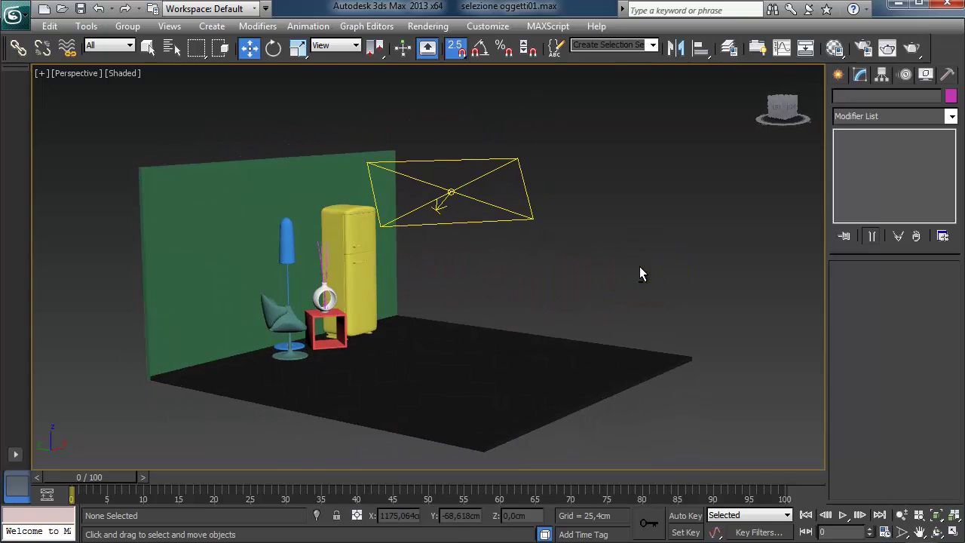
pyautogui.rightClick(638, 268)
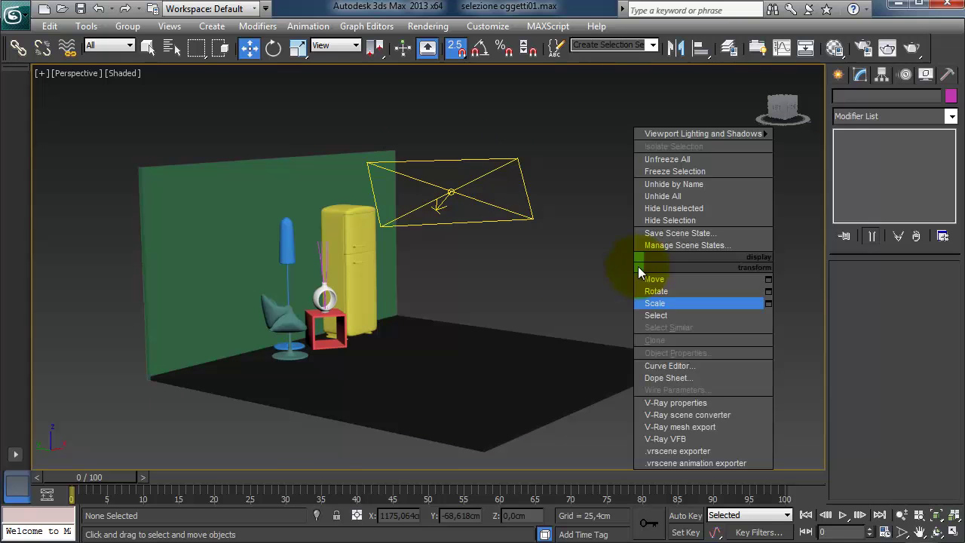
pyautogui.click(691, 197)
pyautogui.keyDown('alt'); pyautogui.moveTo(661, 266); pyautogui.dragTo(603, 276, button='middle'); pyautogui.keyUp('alt')
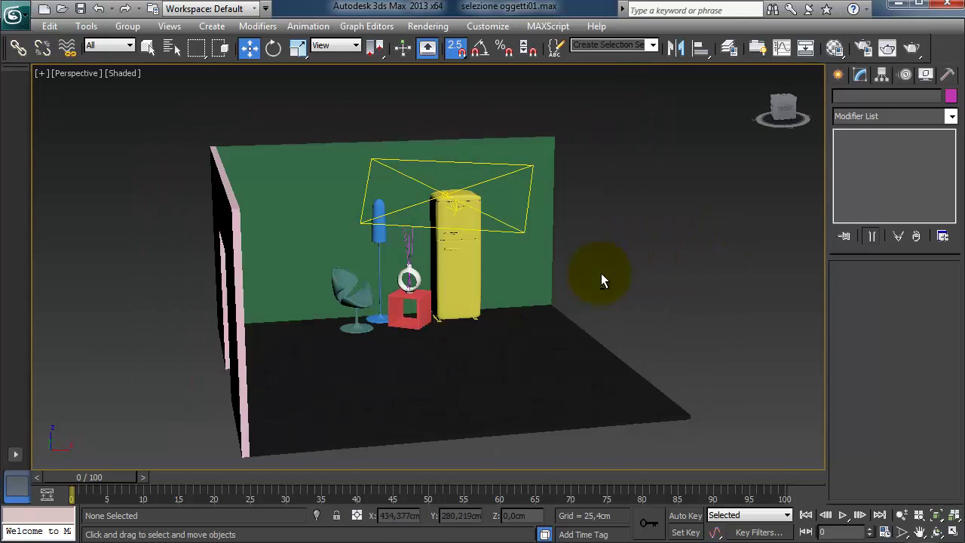
# Step: With snapping off, create a second plane VRayLight in the Left view that fills the side wall's doorway opening
pyautogui.click(952, 517)
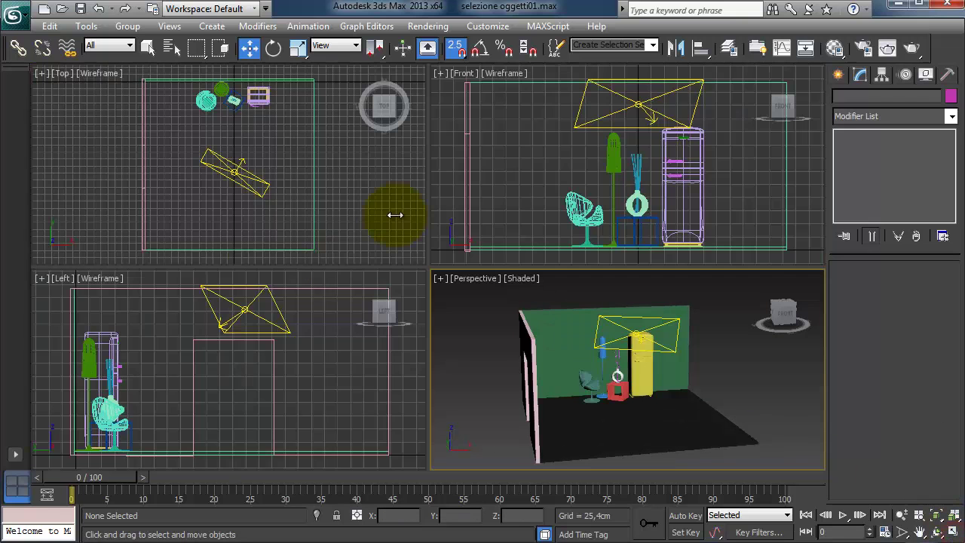
pyautogui.moveTo(226, 402); pyautogui.dragTo(223, 397, button='middle')
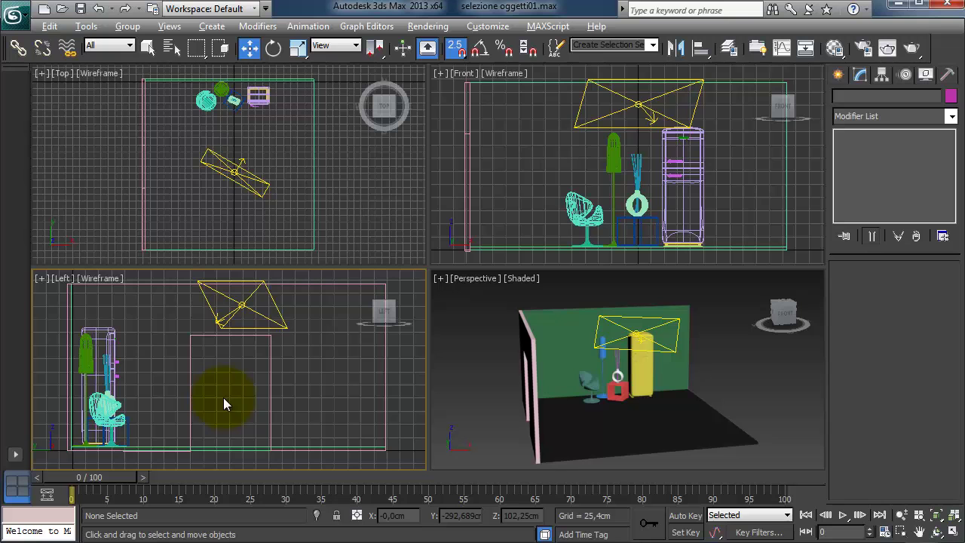
pyautogui.hotkey('alt', 'w')
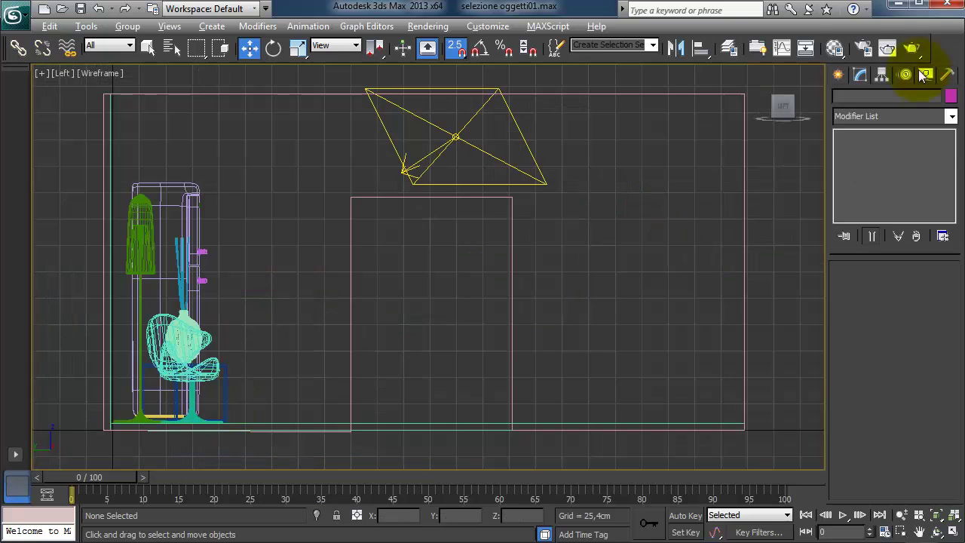
pyautogui.click(839, 73)
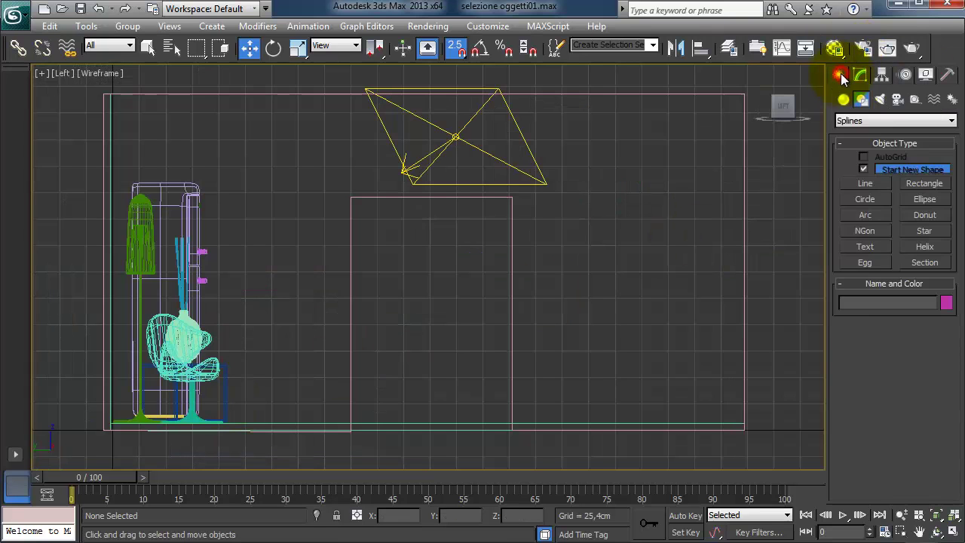
pyautogui.click(880, 100)
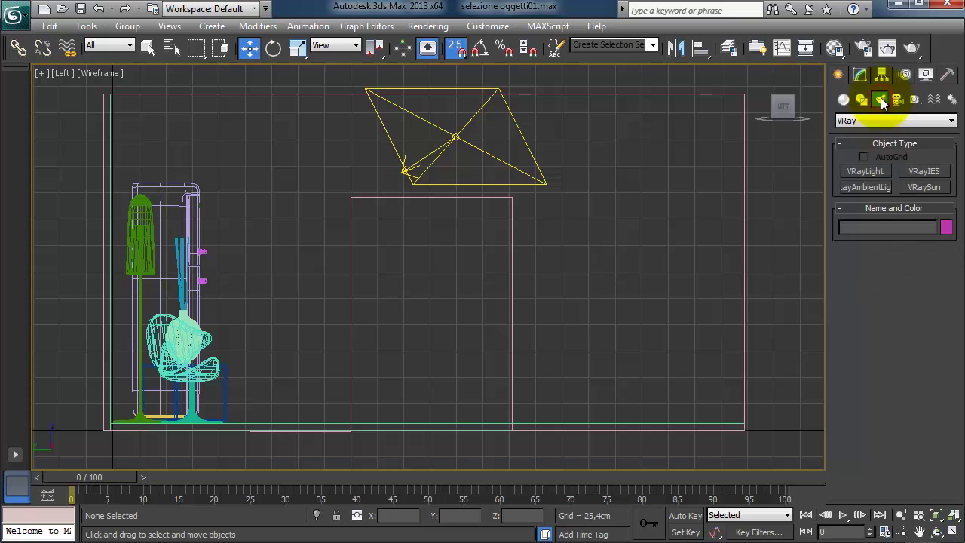
pyautogui.click(874, 172)
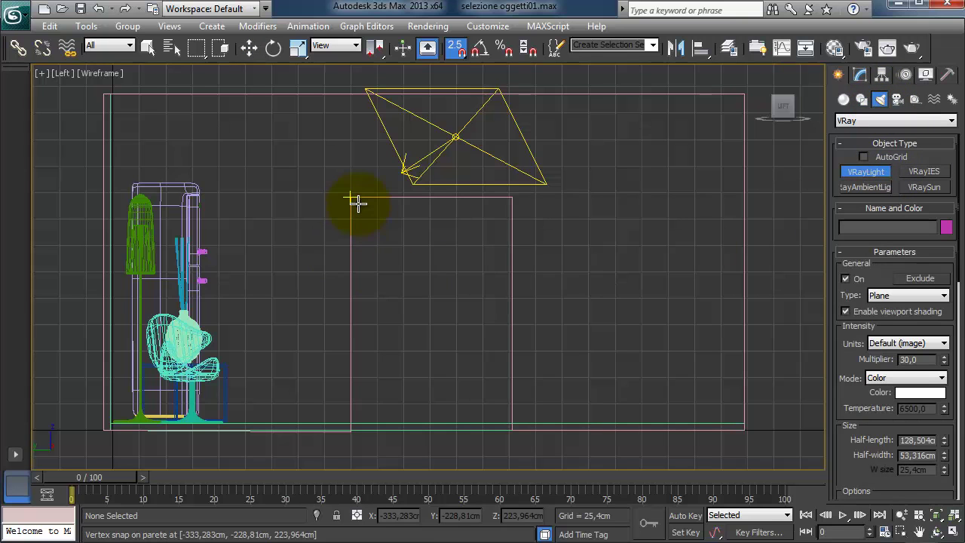
pyautogui.click(456, 48)
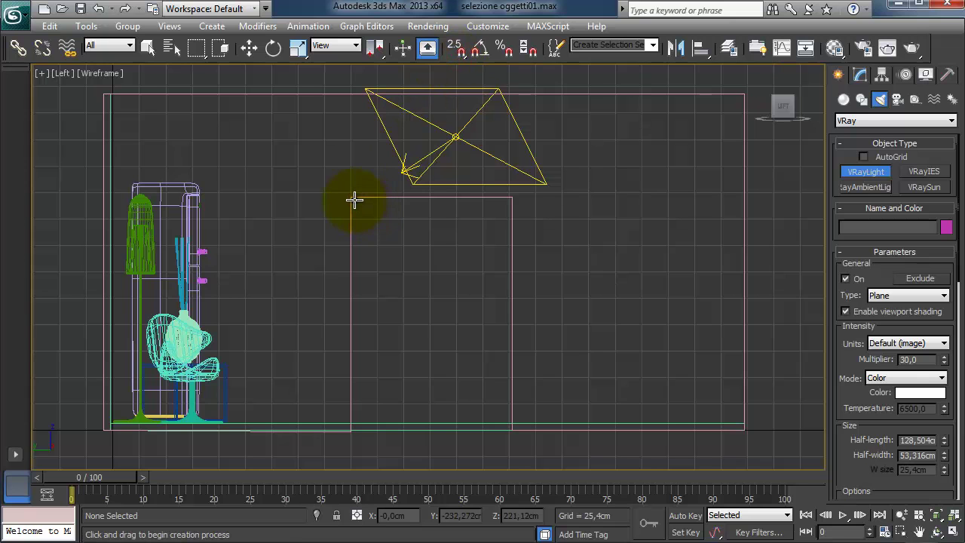
pyautogui.moveTo(355, 201); pyautogui.dragTo(507, 418)
pyautogui.press('w')
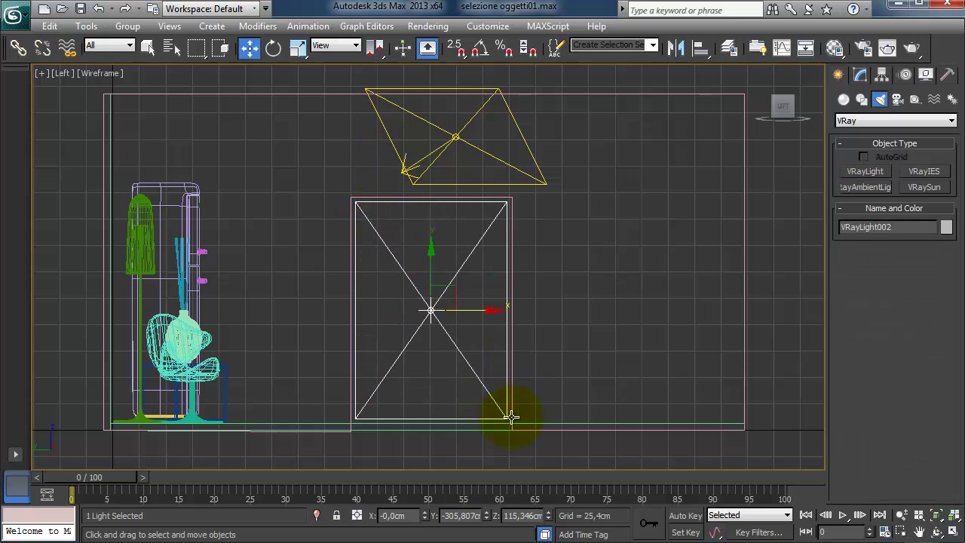
# Step: Move the doorway light along X in the Front view to just outside the side wall, at about -341 cm
pyautogui.click(954, 531)
pyautogui.moveTo(671, 188); pyautogui.dragTo(615, 195)
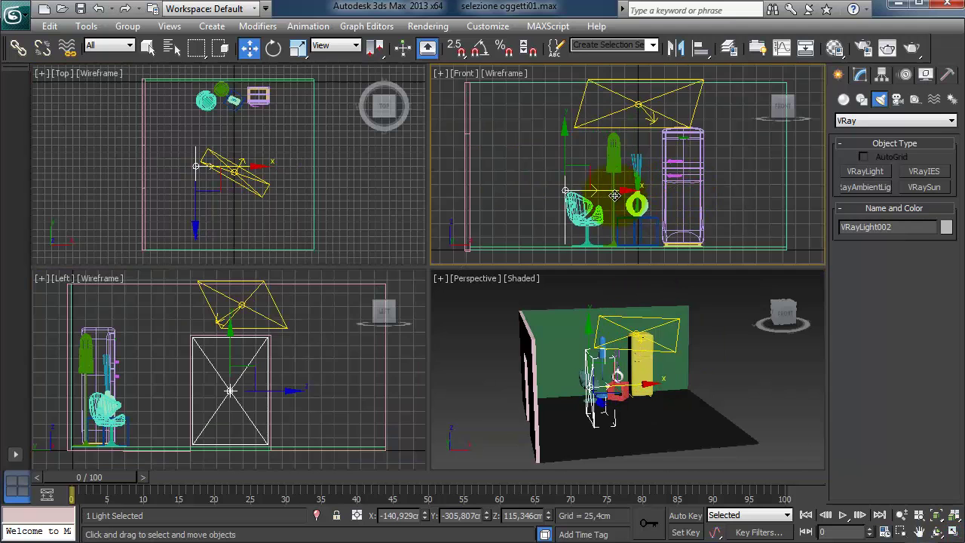
pyautogui.hotkey('alt', 'w')
pyautogui.moveTo(337, 311); pyautogui.dragTo(133, 326)
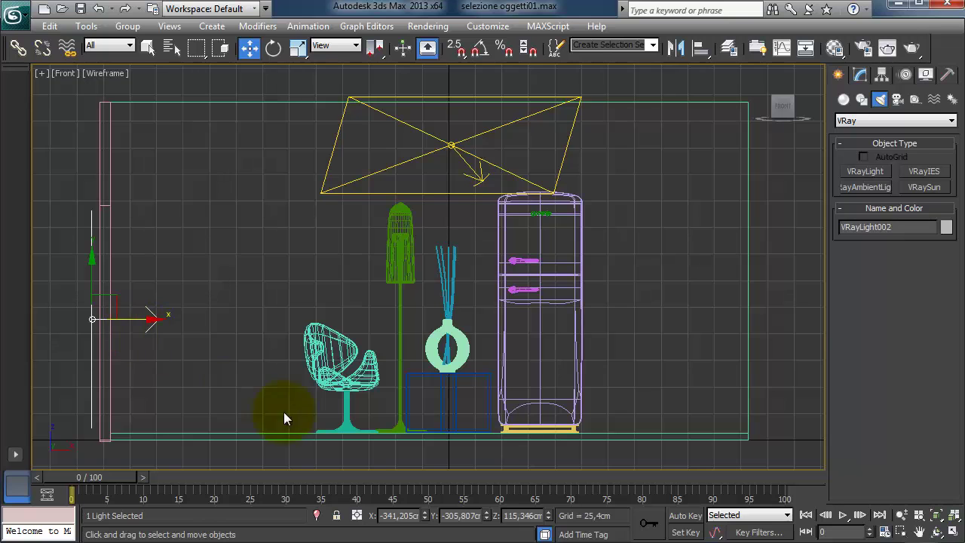
pyautogui.click(209, 363)
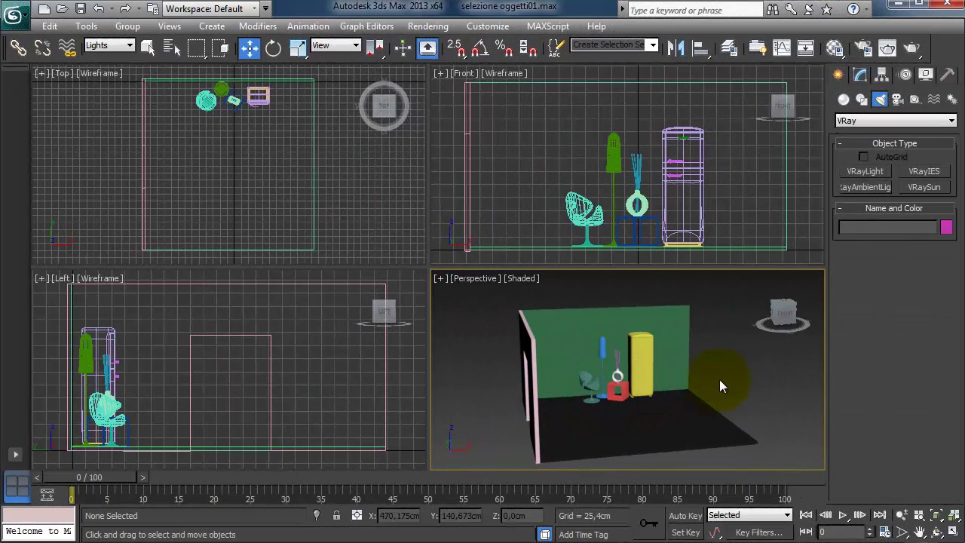
# Step: Create a Target camera in the Top view, placed near the front of the room and aimed at the furniture
pyautogui.click(359, 215)
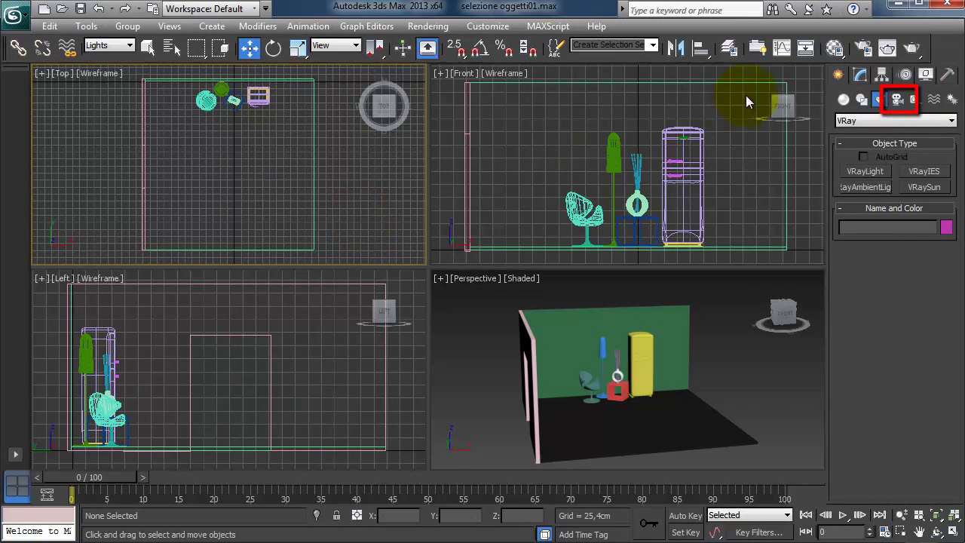
pyautogui.click(899, 101)
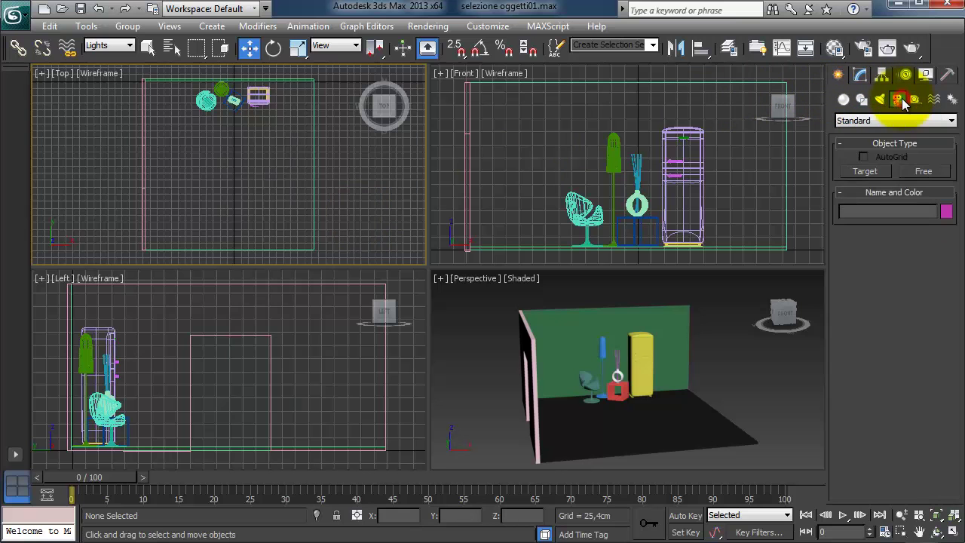
pyautogui.click(871, 172)
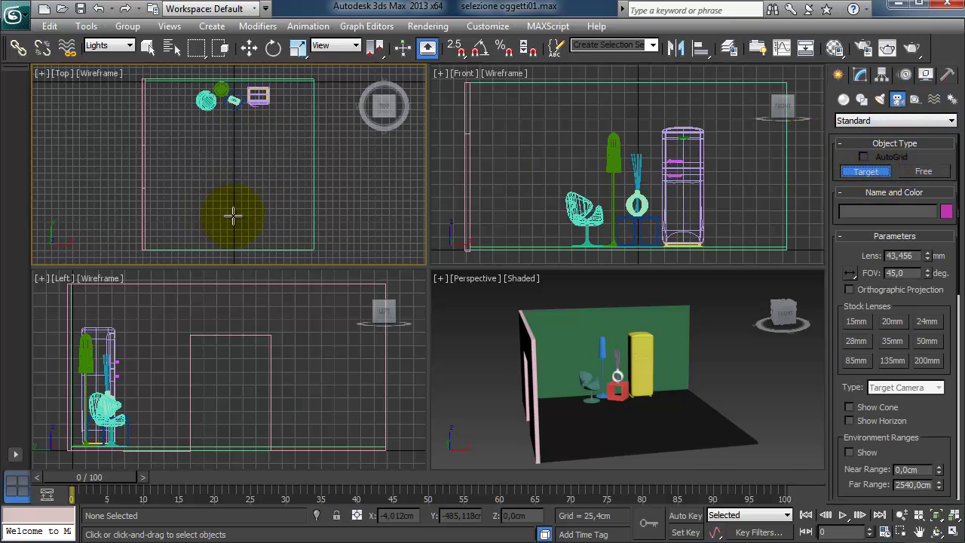
pyautogui.moveTo(233, 216); pyautogui.dragTo(235, 98)
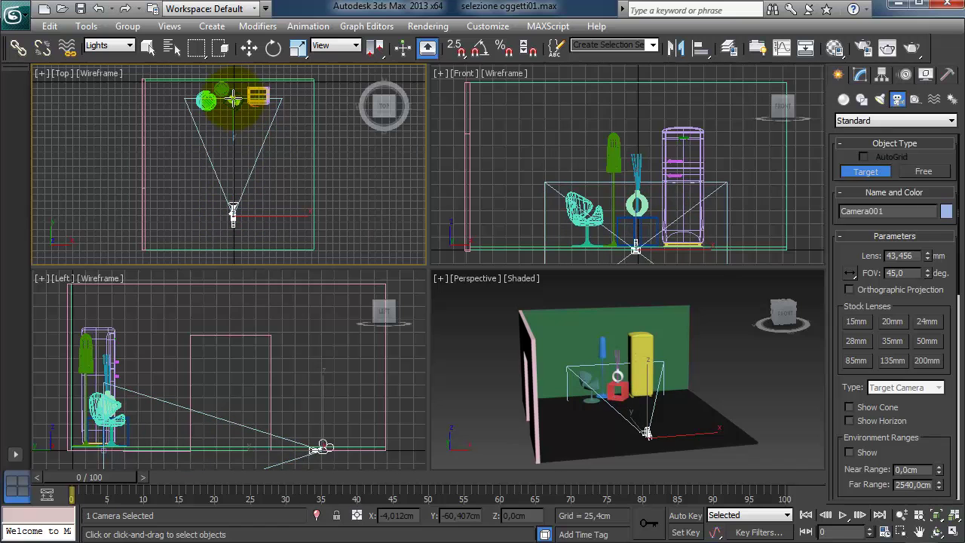
pyautogui.press('w')
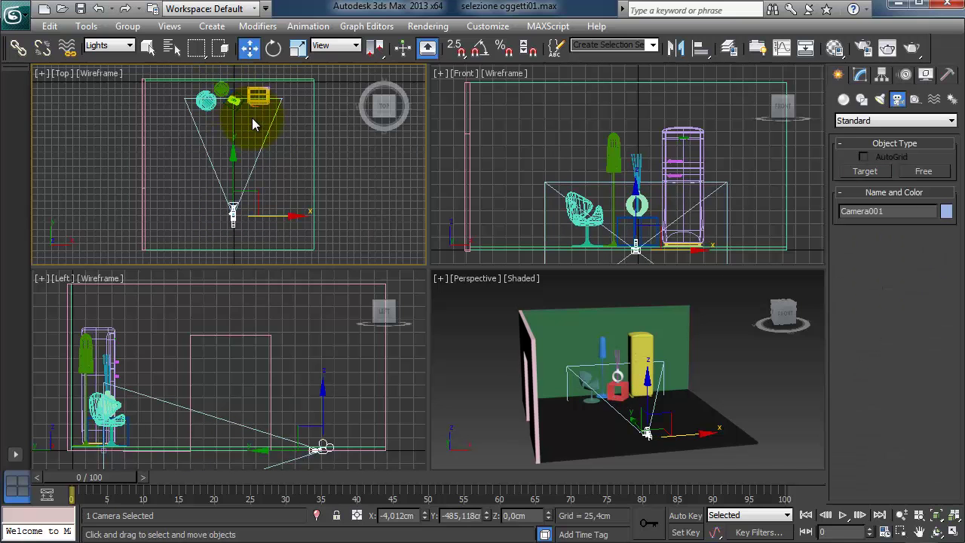
# Step: Restrict object selection to Cameras and clear the current selection
pyautogui.click(110, 50)
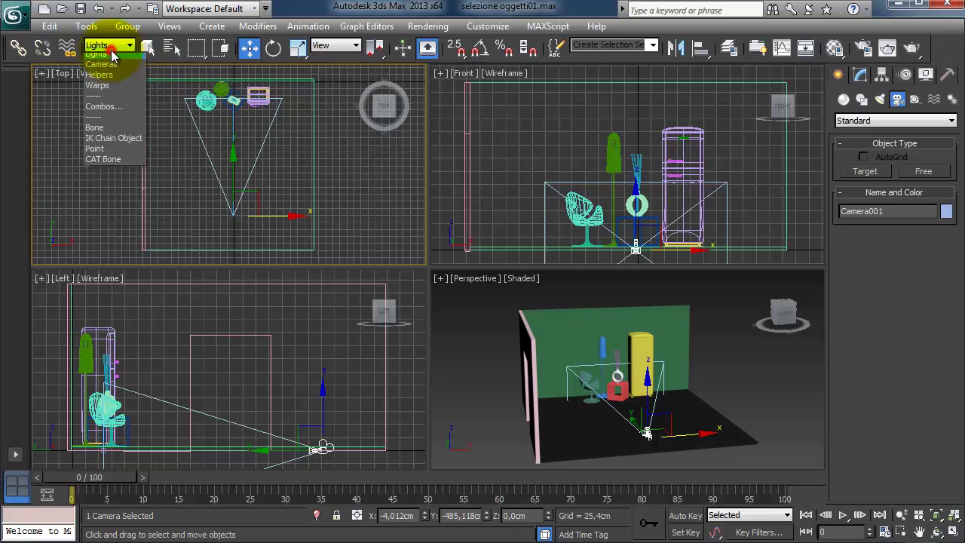
pyautogui.click(119, 109)
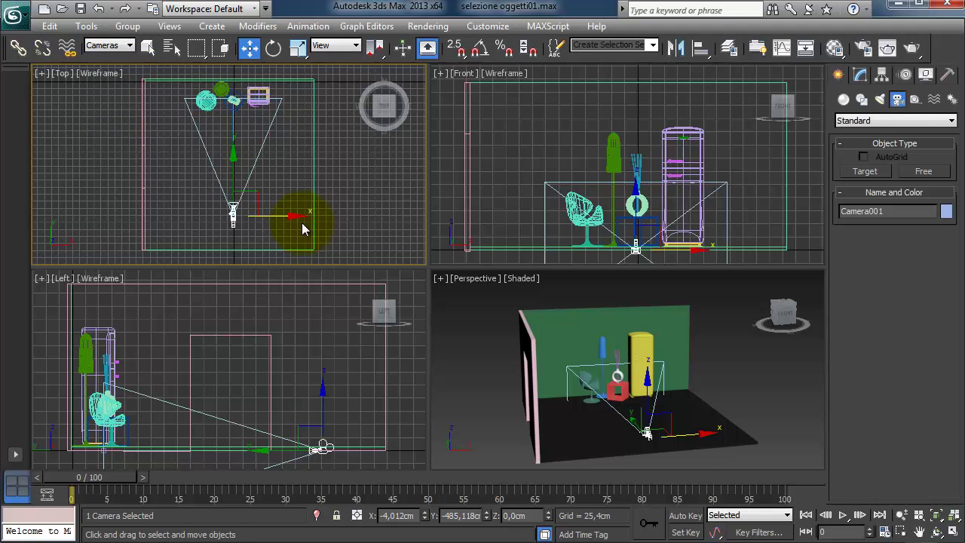
pyautogui.click(738, 393)
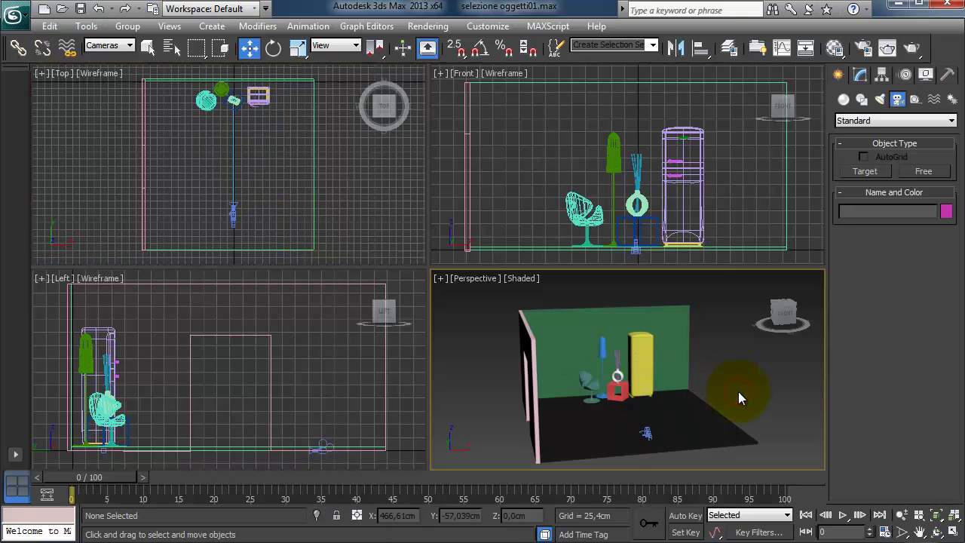
# Step: Raise the camera body to about 111 cm above the floor in the Perspective view, then deselect it
pyautogui.hotkey('alt', 'w')
pyautogui.click(471, 394)
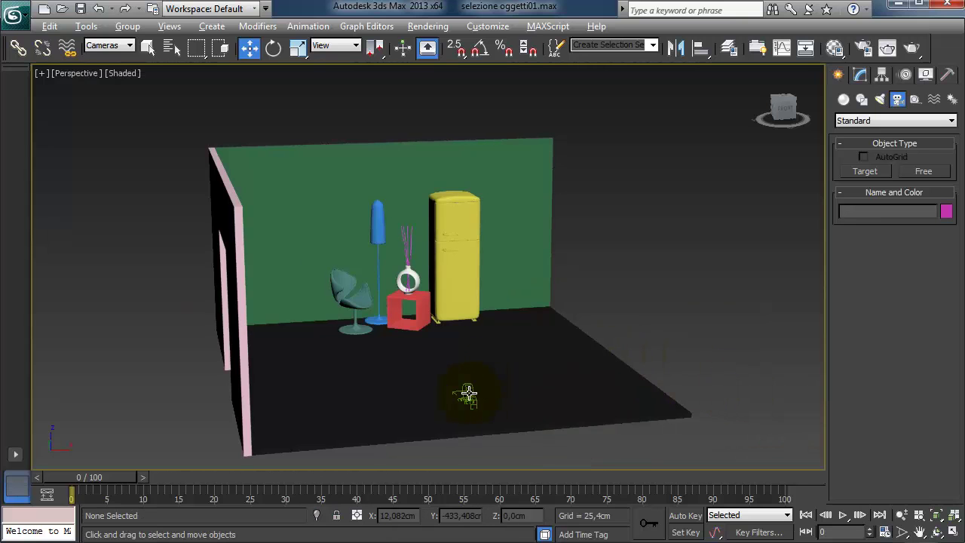
pyautogui.keyDown('alt'); pyautogui.moveTo(575, 377); pyautogui.dragTo(496, 371, button='middle'); pyautogui.keyUp('alt')
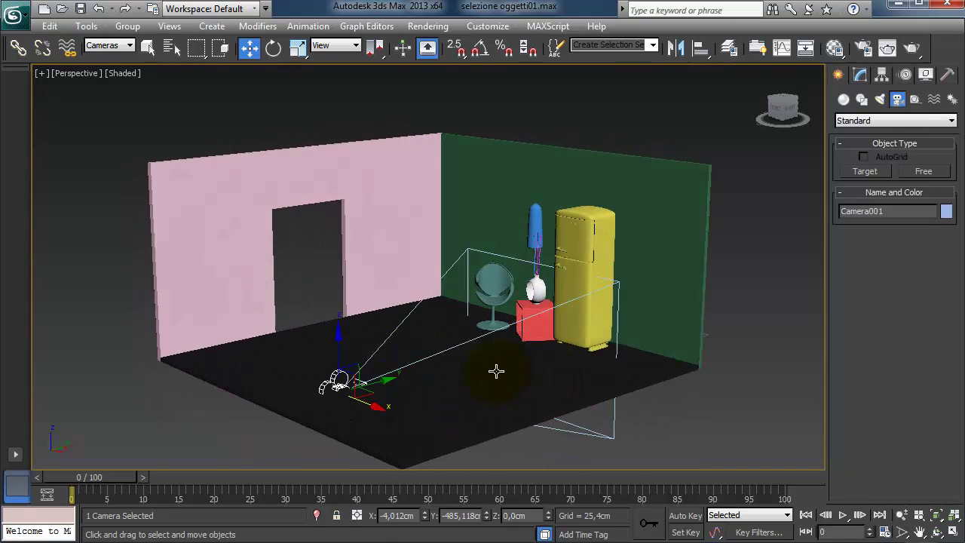
pyautogui.moveTo(336, 346); pyautogui.dragTo(321, 276)
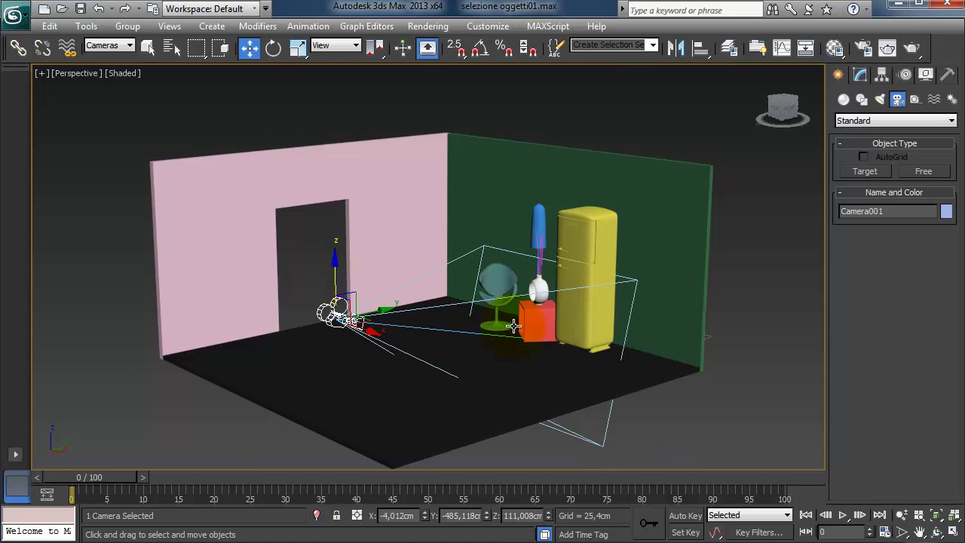
pyautogui.click(512, 324)
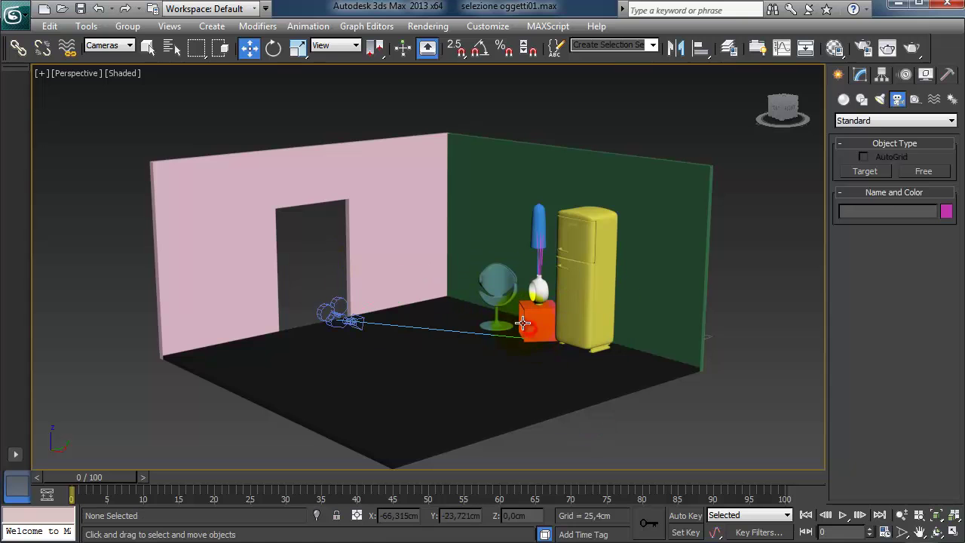
# Step: Raise the camera target to about 94 cm above the floor in the Perspective view, and select the camera body
pyautogui.moveTo(492, 327); pyautogui.dragTo(626, 387)
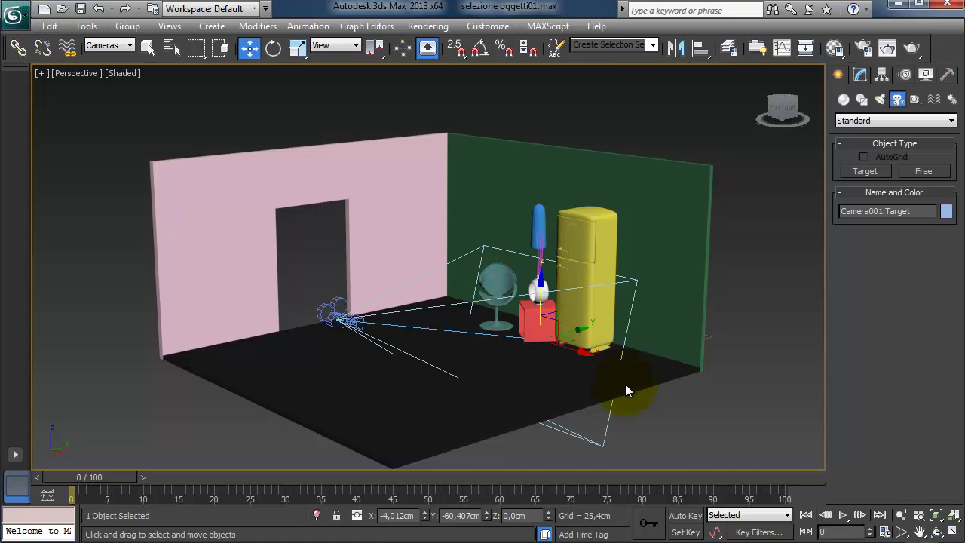
pyautogui.moveTo(538, 303); pyautogui.dragTo(535, 247)
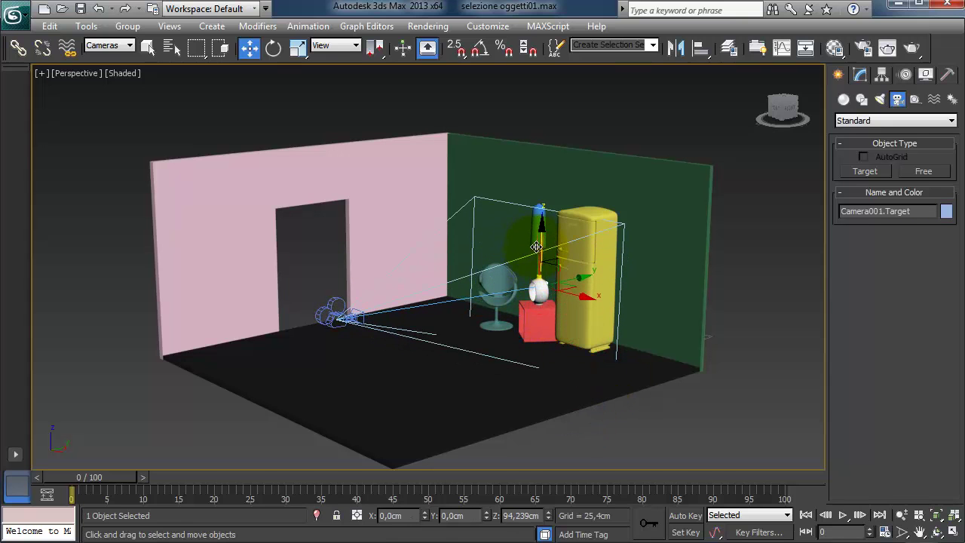
pyautogui.click(335, 316)
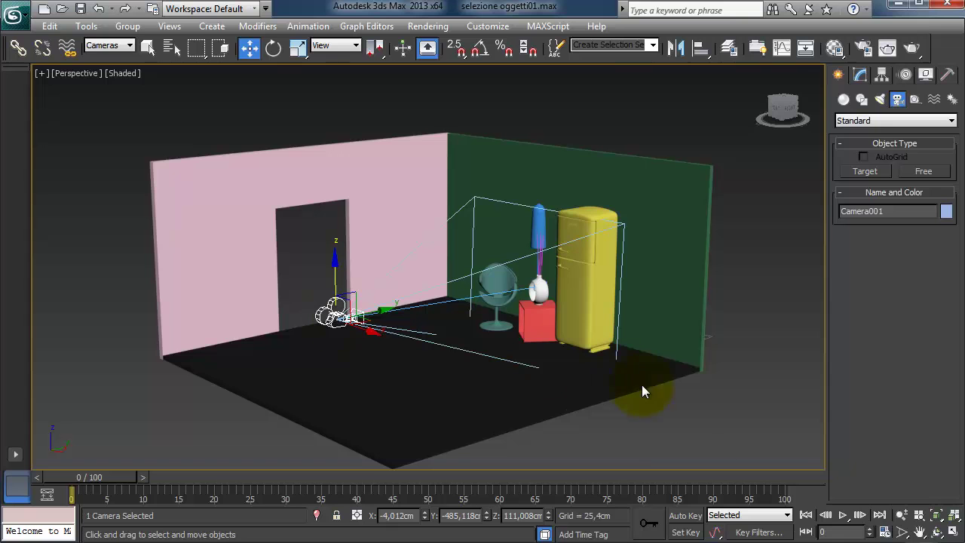
# Step: Restore the four-viewport layout and change the Front viewport to the Camera001 view with Shaded display
pyautogui.click(954, 516)
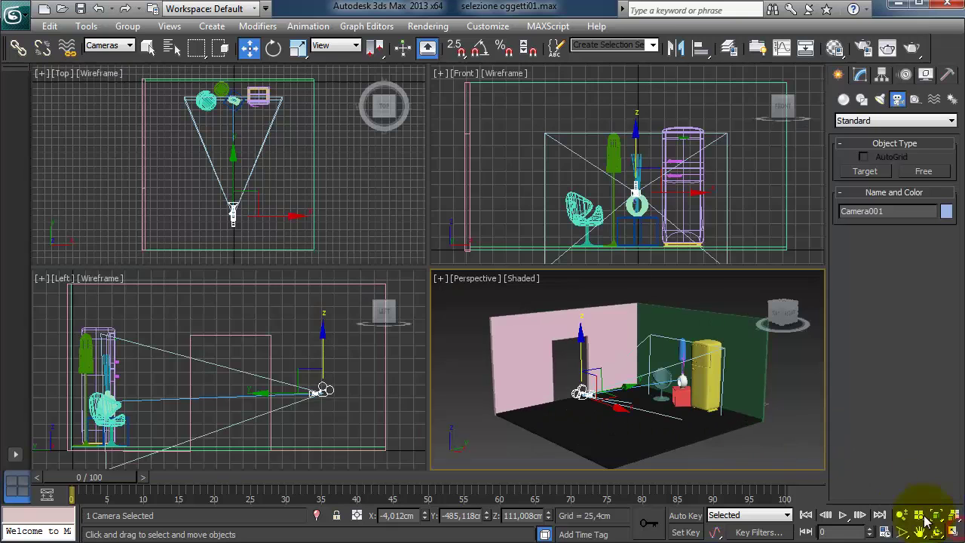
pyautogui.click(458, 158)
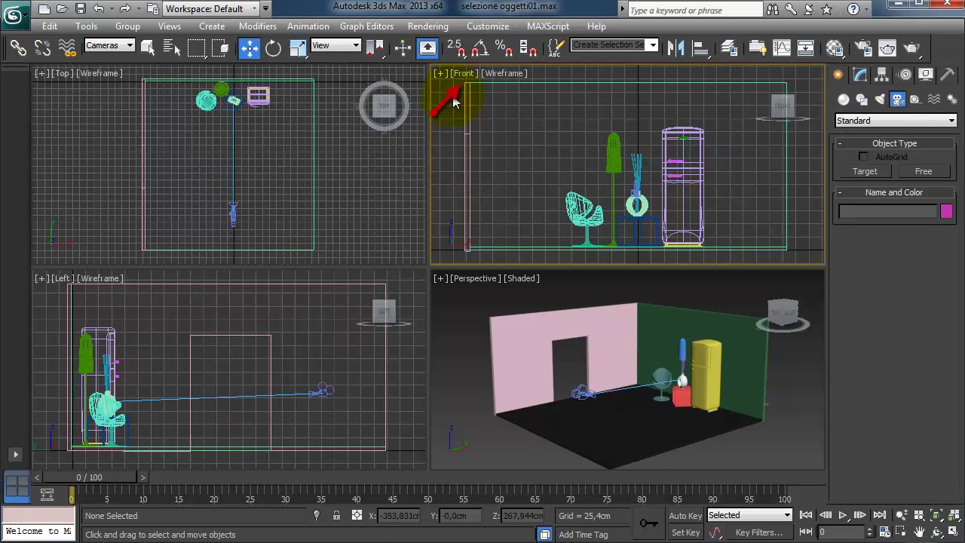
pyautogui.click(465, 79)
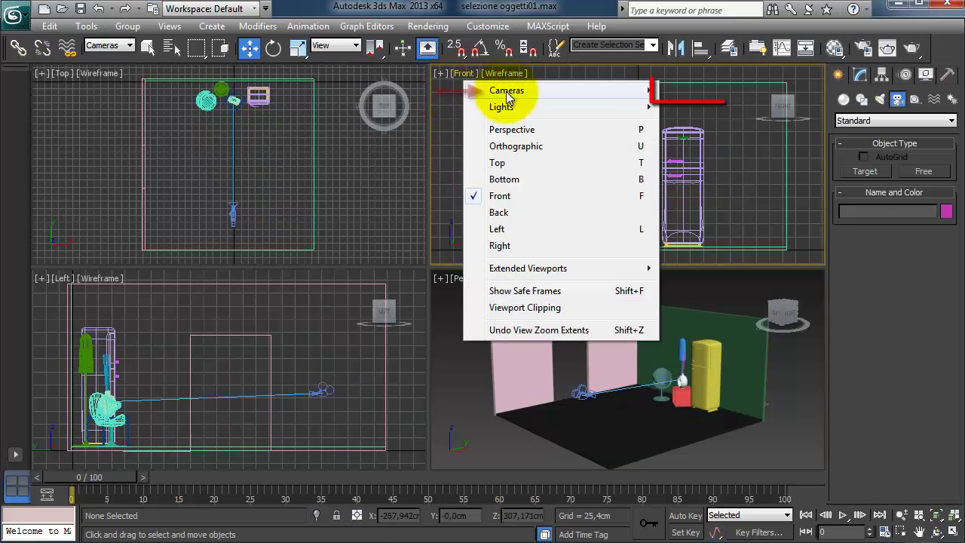
pyautogui.moveTo(524, 90)
pyautogui.click(698, 91)
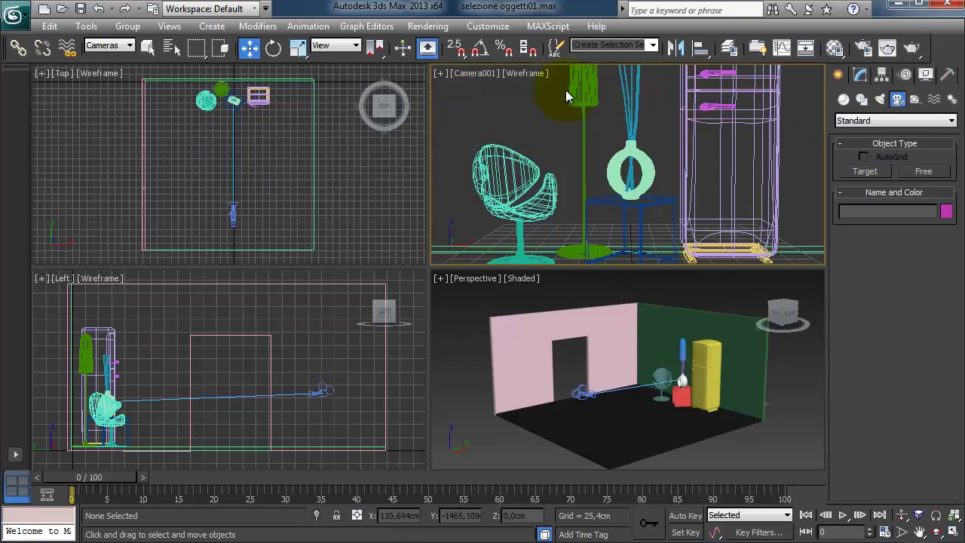
pyautogui.click(530, 76)
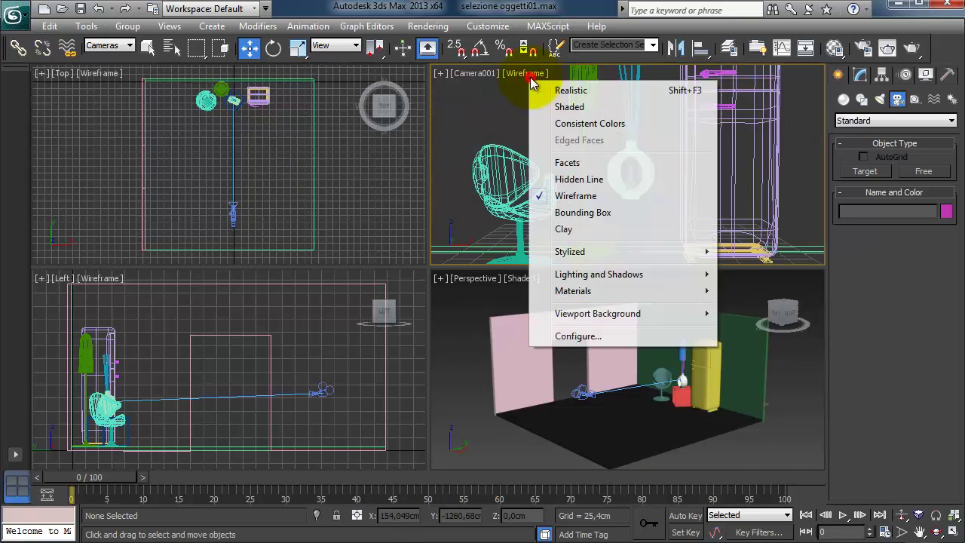
pyautogui.click(563, 107)
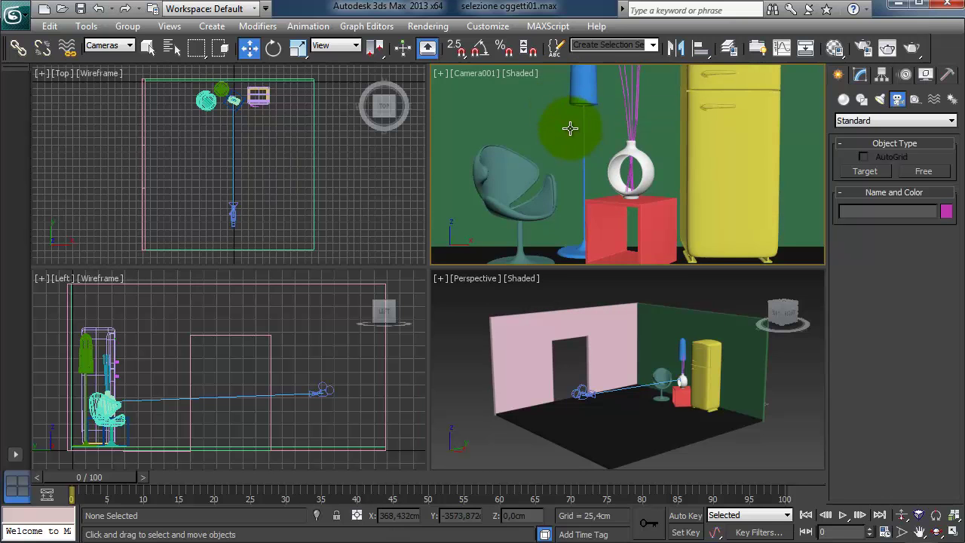
# Step: Move the camera body back and about 61 cm higher, raise its target to about 125 cm, and clear the selection
pyautogui.click(589, 398)
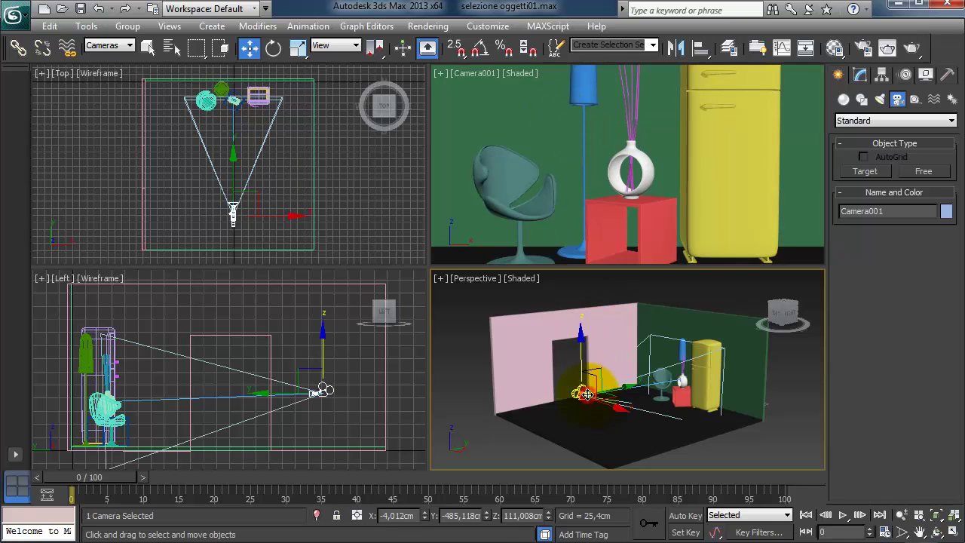
pyautogui.moveTo(611, 411); pyautogui.dragTo(555, 341)
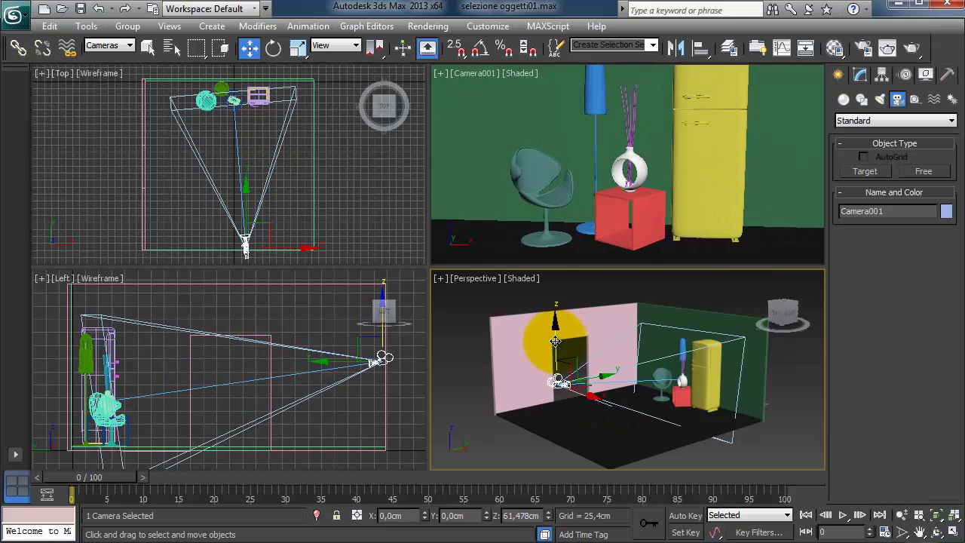
pyautogui.click(683, 343)
pyautogui.moveTo(683, 344); pyautogui.dragTo(686, 334)
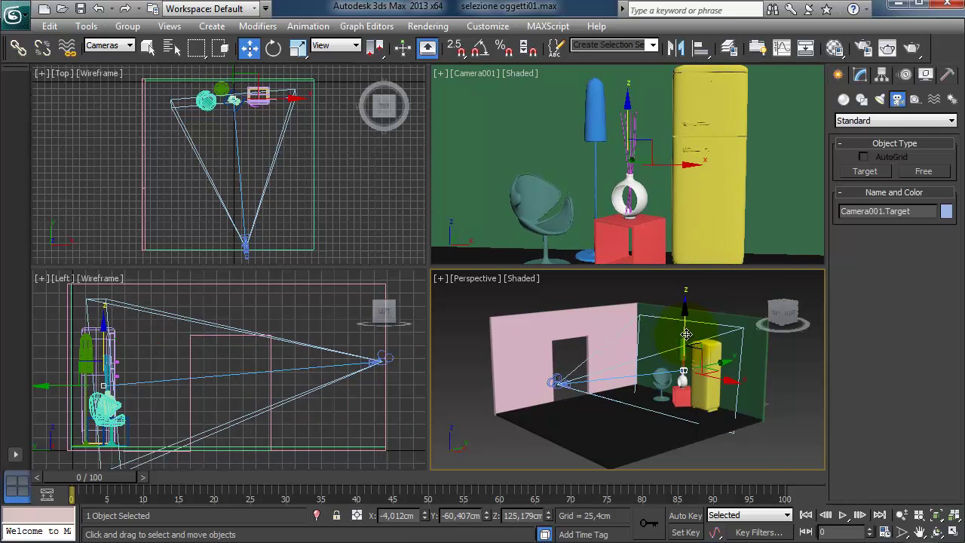
pyautogui.click(792, 368)
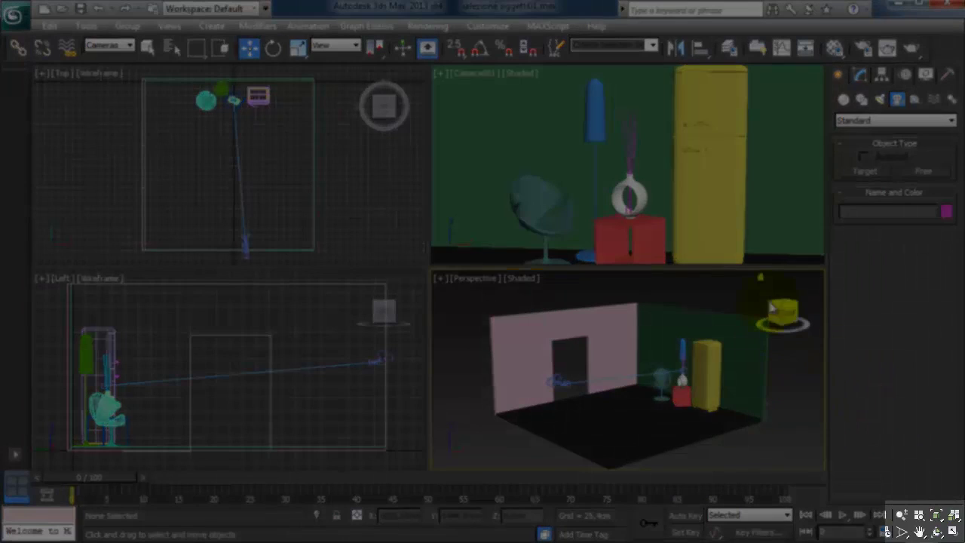
# Step: Dolly the camera back in the Camera001 view so more of the room around the furniture is framed
pyautogui.click(769, 218)
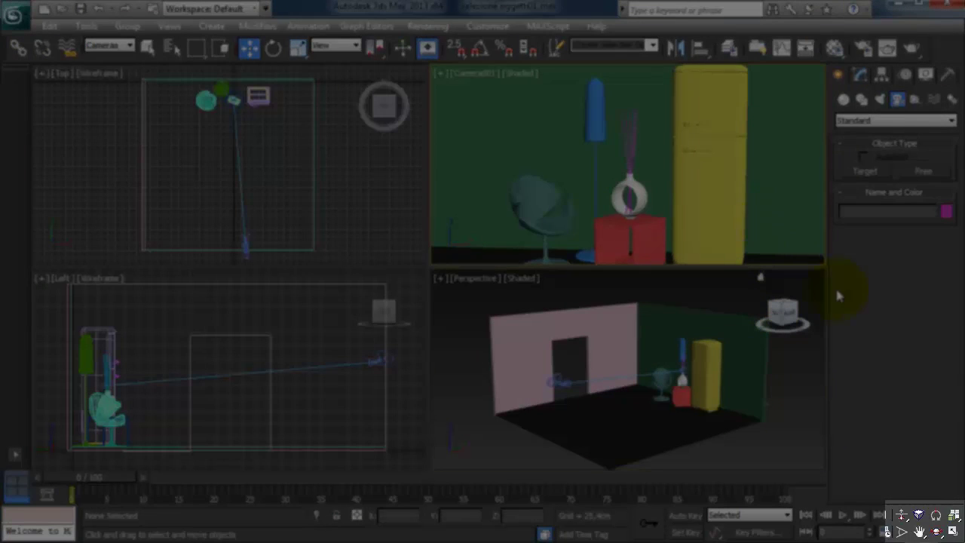
pyautogui.click(902, 515)
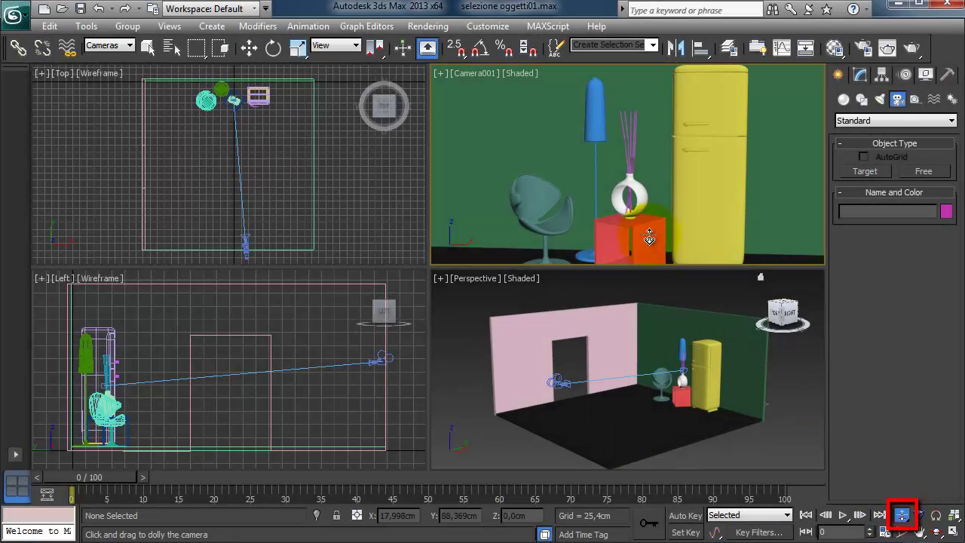
pyautogui.moveTo(648, 200); pyautogui.dragTo(657, 231)
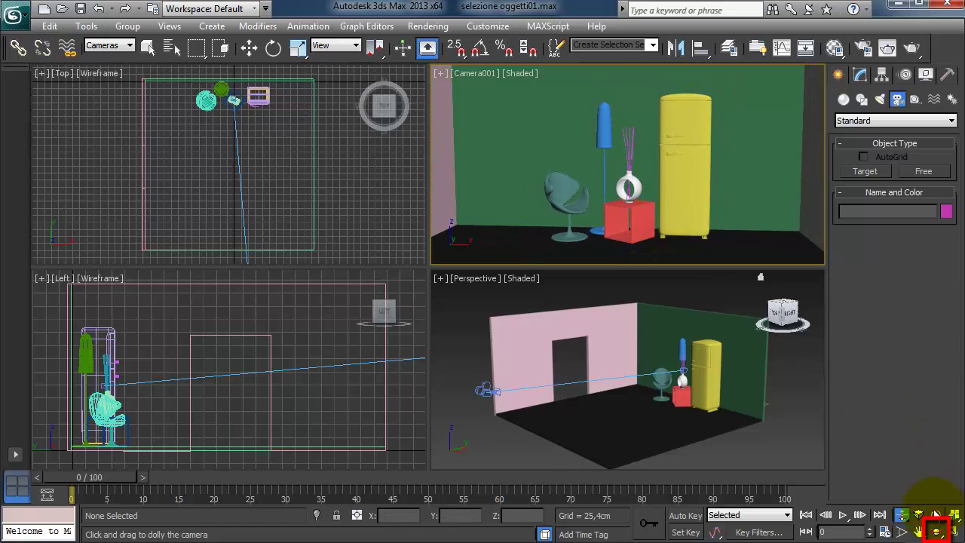
# Step: Orbit the camera toward the room's open front corner on the refrigerator side and dolly it slightly closer
pyautogui.click(938, 532)
pyautogui.moveTo(693, 242); pyautogui.dragTo(688, 262)
pyautogui.click(901, 515)
pyautogui.moveTo(670, 245); pyautogui.dragTo(668, 240)
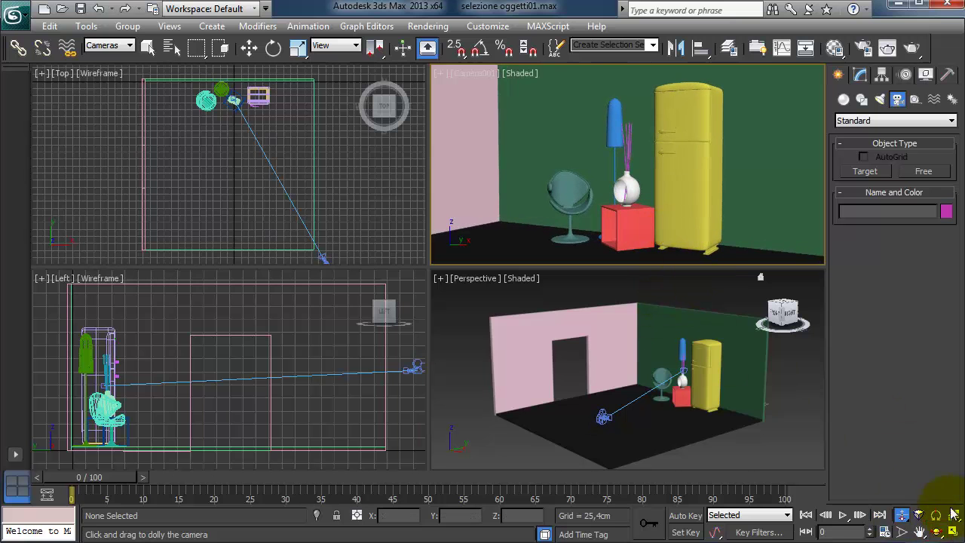
# Step: Truck the camera sideways to shift the furniture right in the Camera001 view, and show safe frames there
pyautogui.click(919, 532)
pyautogui.moveTo(714, 239); pyautogui.dragTo(749, 237)
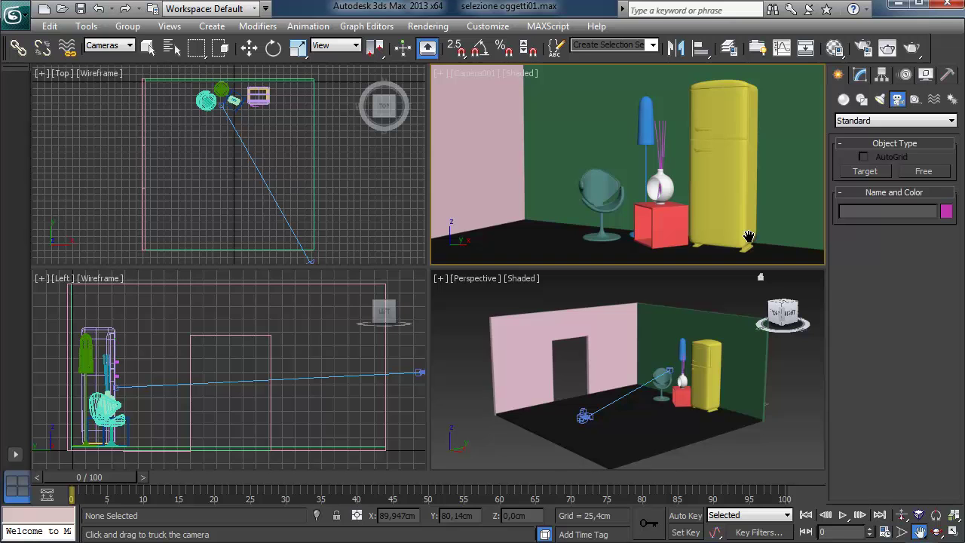
pyautogui.click(788, 205)
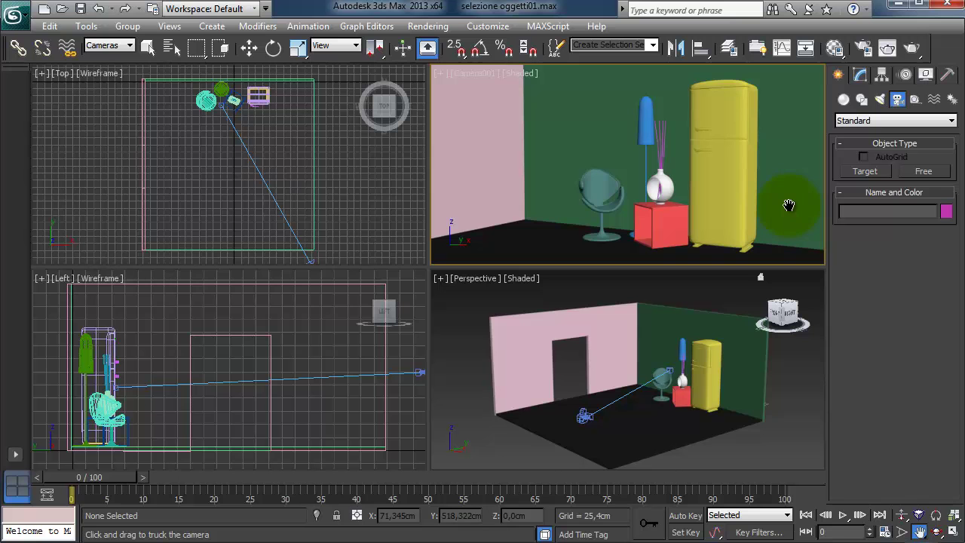
pyautogui.click(462, 77)
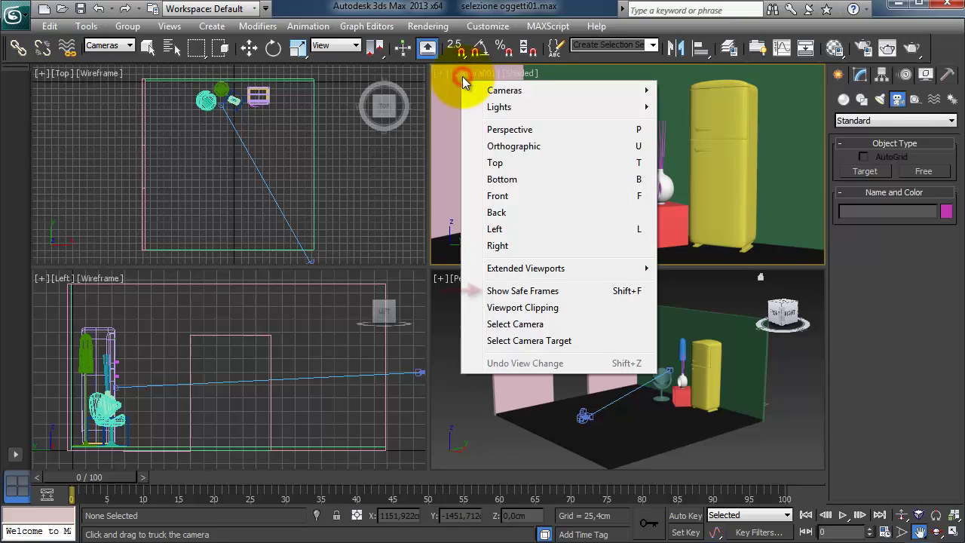
pyautogui.click(520, 290)
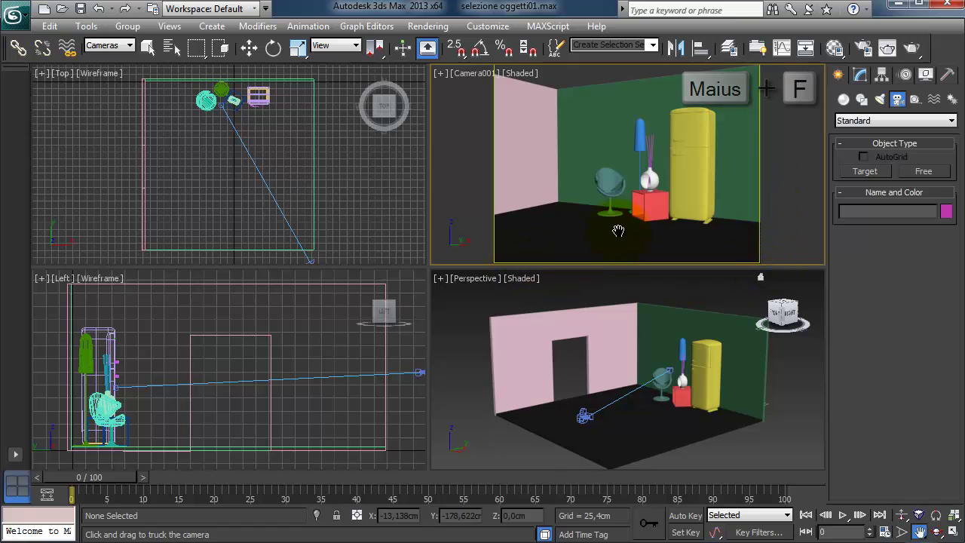
# Step: Dolly the camera slightly closer and truck it down so the furniture sits higher inside the safe frame
pyautogui.click(901, 516)
pyautogui.moveTo(638, 252); pyautogui.dragTo(638, 236)
pyautogui.click(920, 532)
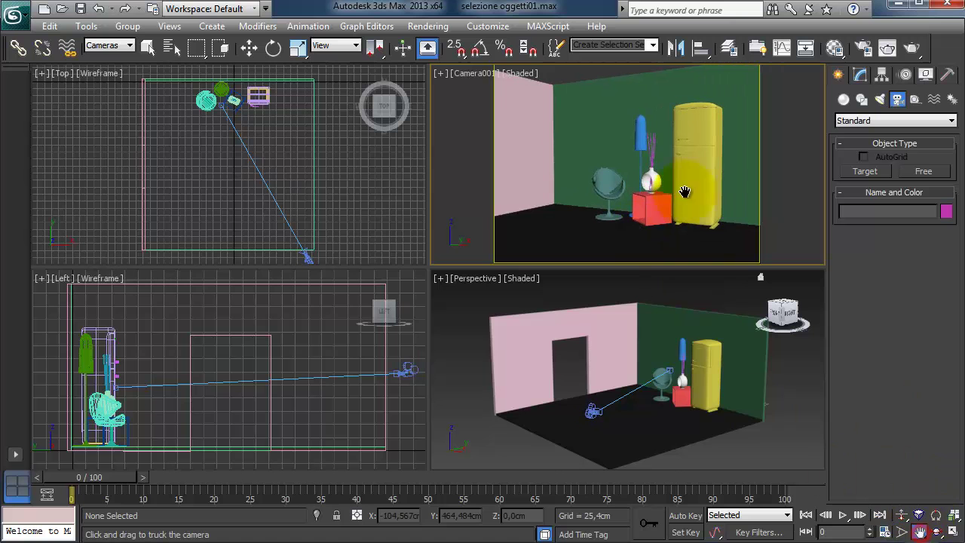
pyautogui.moveTo(671, 194); pyautogui.dragTo(672, 177)
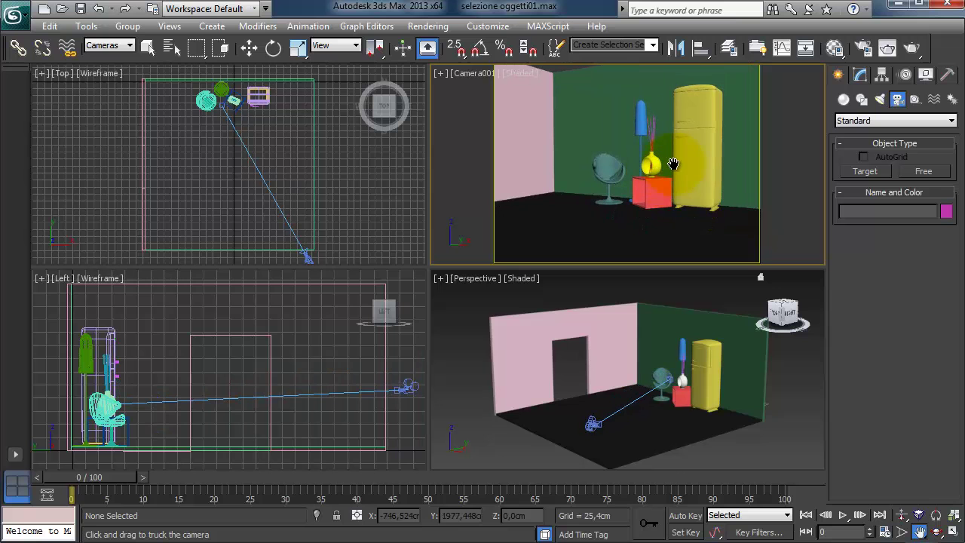
pyautogui.moveTo(674, 164); pyautogui.dragTo(681, 165)
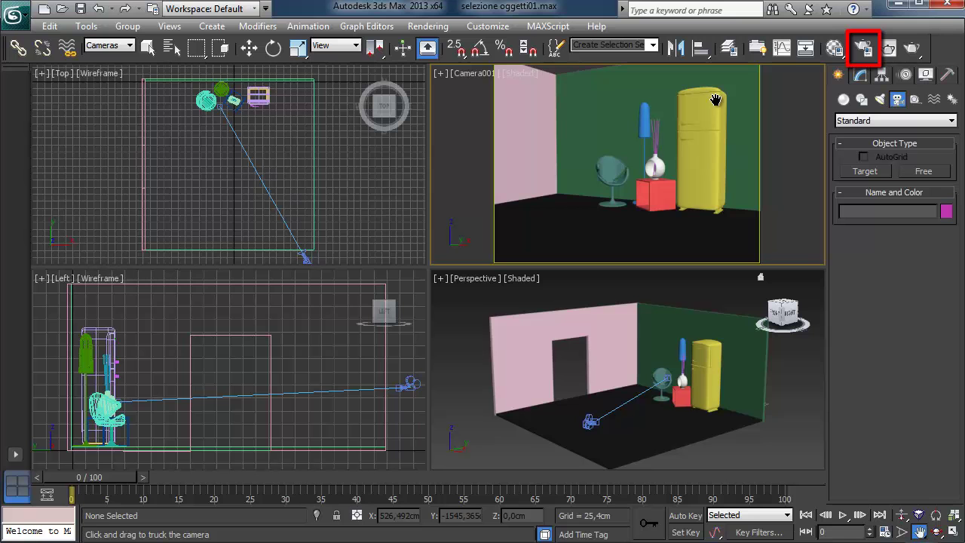
# Step: Open the Render Setup settings and unlock the image aspect ratio of the output size
pyautogui.click(863, 50)
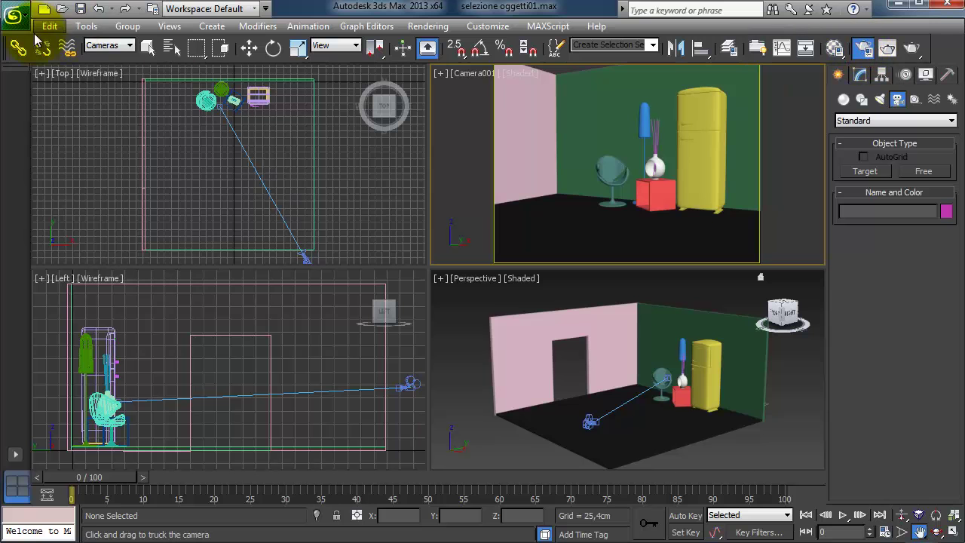
pyautogui.moveTo(15, 34); pyautogui.dragTo(292, 66)
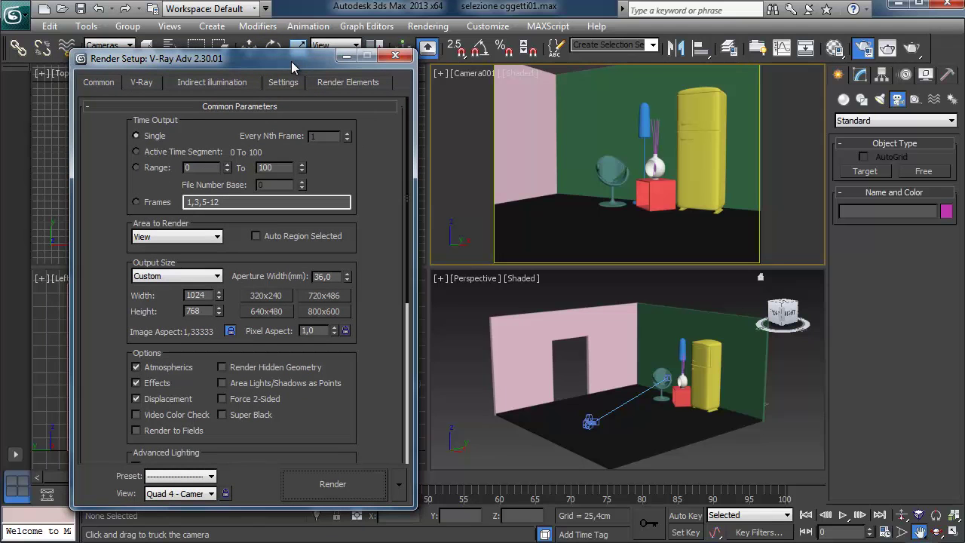
pyautogui.moveTo(291, 66); pyautogui.dragTo(302, 66)
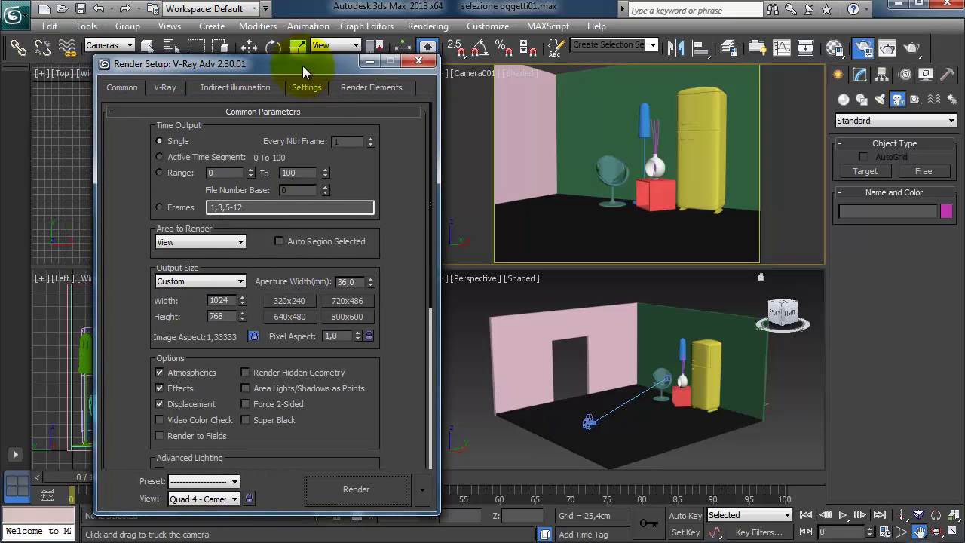
pyautogui.doubleClick(231, 301)
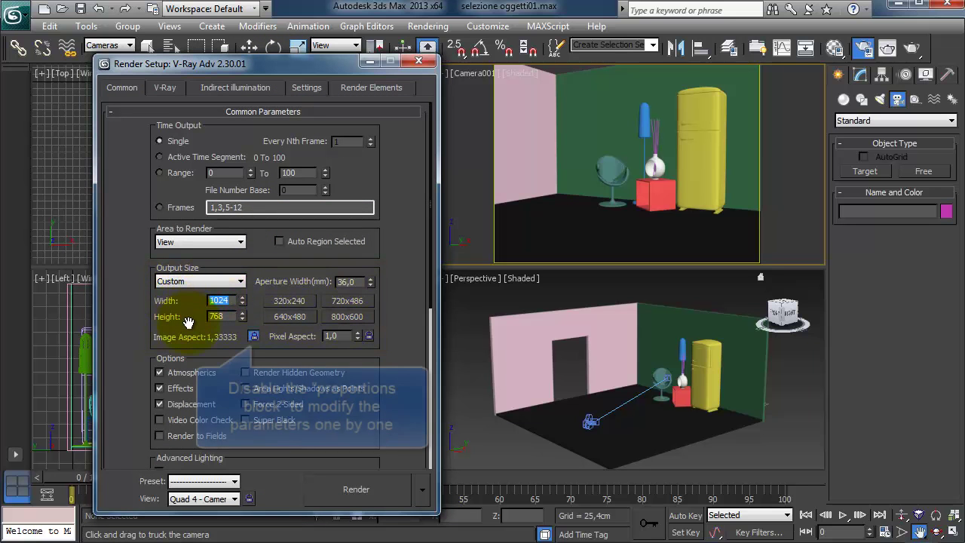
pyautogui.click(254, 337)
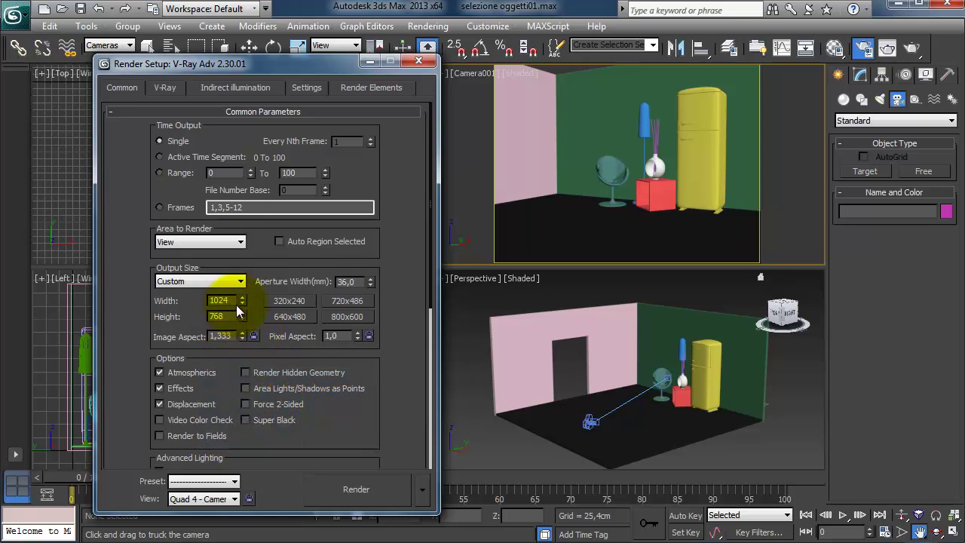
# Step: Try an output width of 500, settle on 700, increase the height slightly, and close the render settings
pyautogui.moveTo(245, 305); pyautogui.dragTo(185, 303)
pyautogui.press('Return')
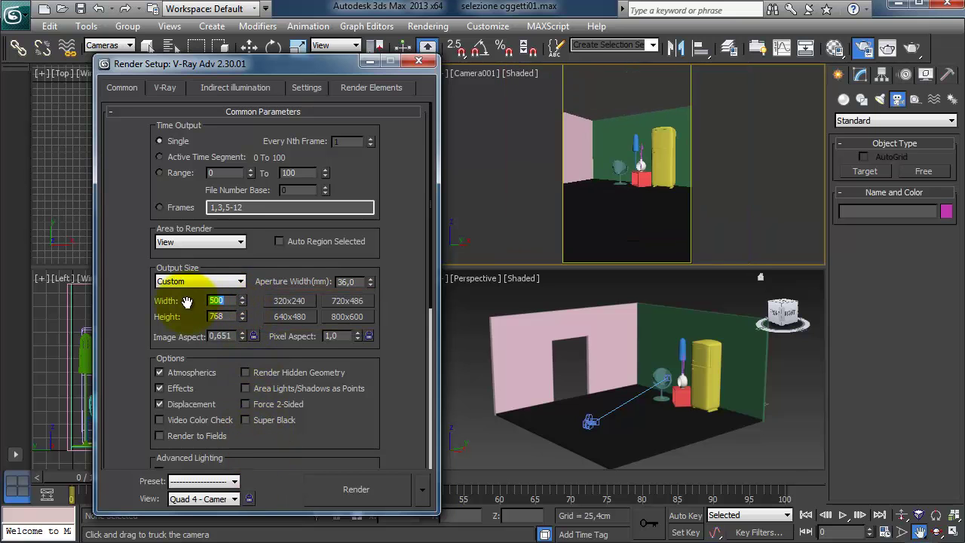
pyautogui.press('Return')
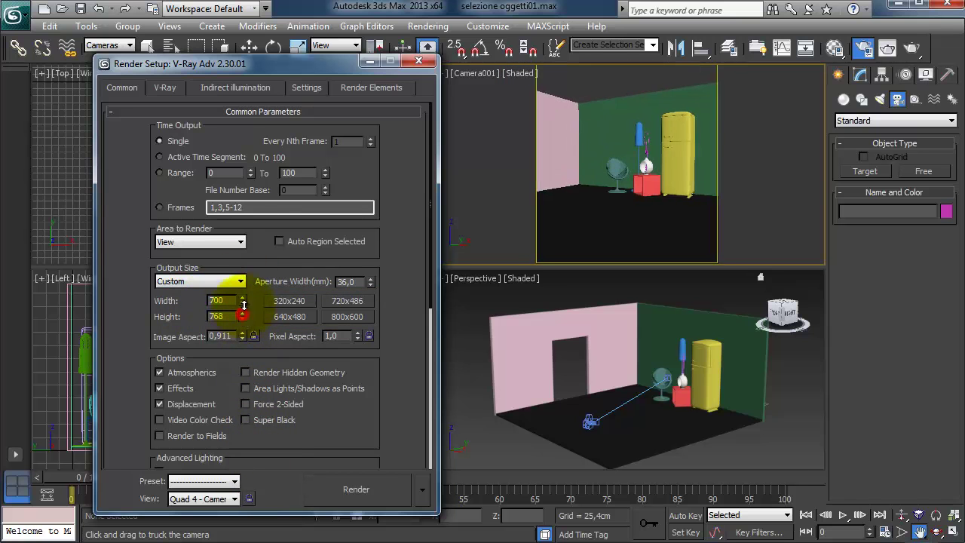
pyautogui.moveTo(242, 315); pyautogui.dragTo(243, 298)
pyautogui.rightClick(604, 255)
pyautogui.click(420, 61)
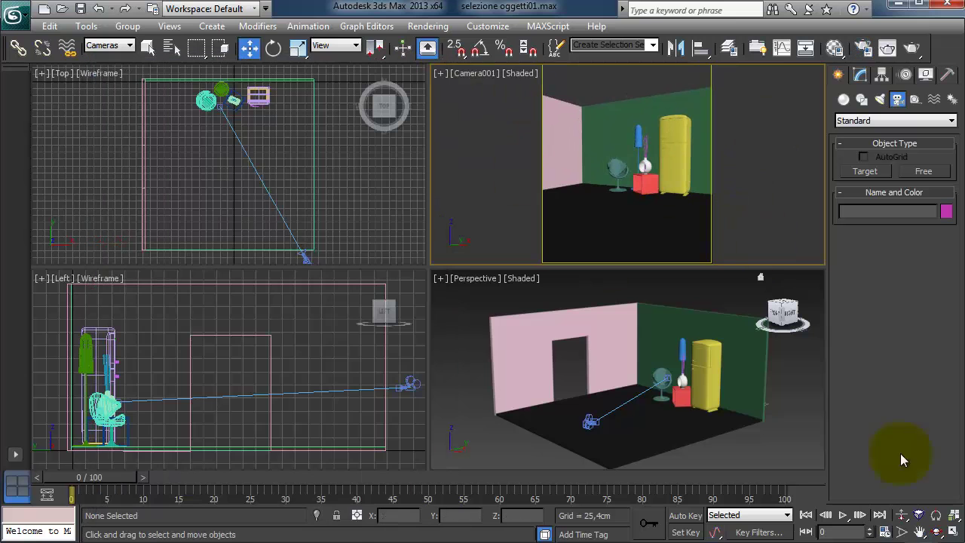
# Step: Reframe the furniture more tightly within the portrait safe frame by dollying in, trucking and slightly orbiting the camera
pyautogui.click(901, 516)
pyautogui.moveTo(681, 243); pyautogui.dragTo(678, 222)
pyautogui.moveTo(678, 222); pyautogui.dragTo(688, 261, button='middle')
pyautogui.click(938, 532)
pyautogui.moveTo(646, 224)
pyautogui.mouseDown()
pyautogui.moveTo(645, 242)
pyautogui.moveTo(647, 233)
pyautogui.mouseUp()
pyautogui.click(903, 517)
pyautogui.moveTo(694, 259); pyautogui.dragTo(671, 241)
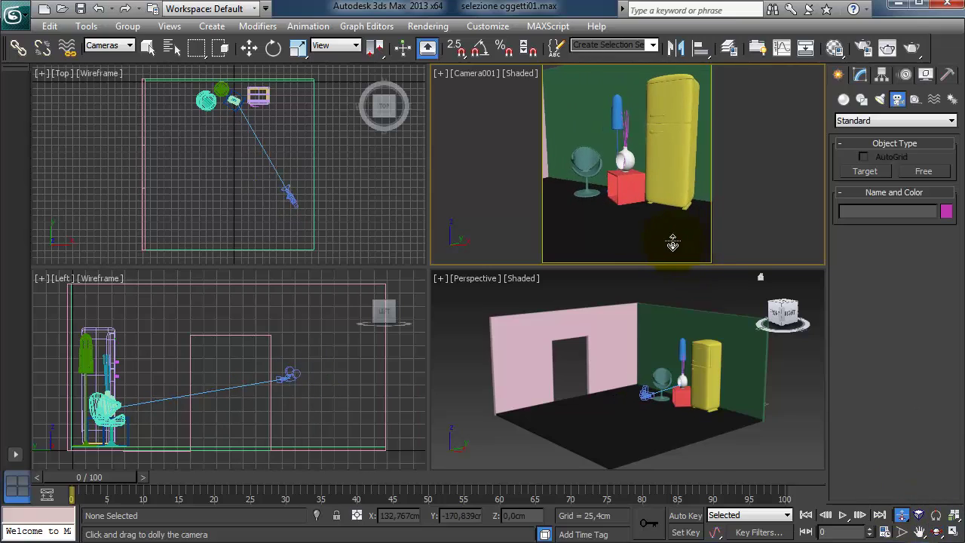